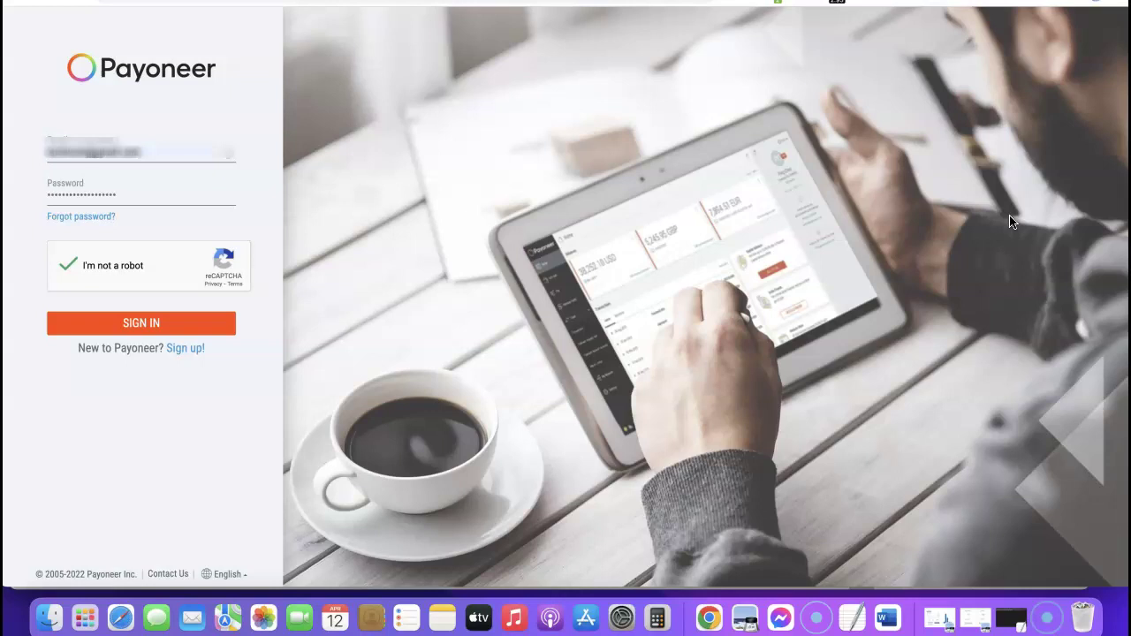
Sign in to the Payoneer account and start a card order from the USD balance.
click(879, 293)
click(142, 325)
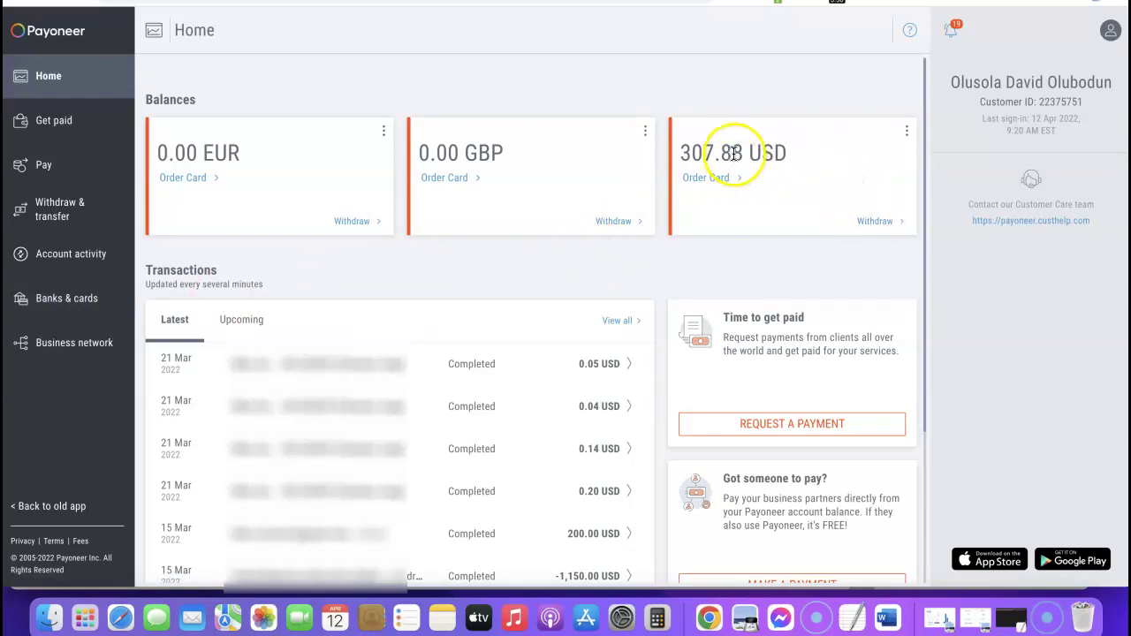
click(706, 182)
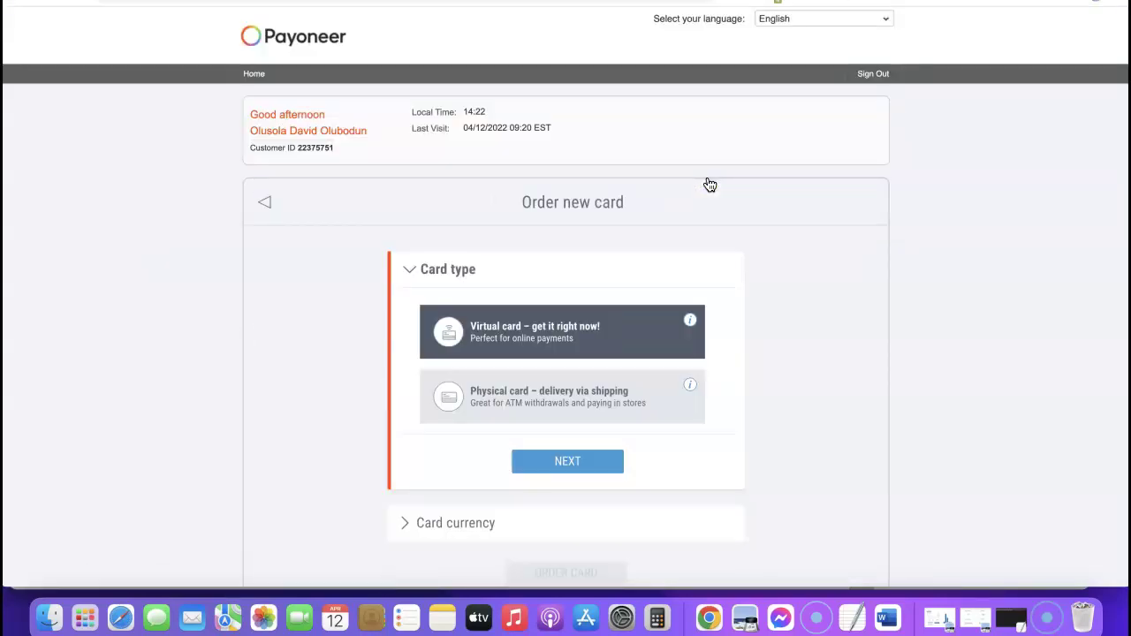
Choose the virtual card as the card type and continue to the card currency.
scroll(709, 184, down, 2)
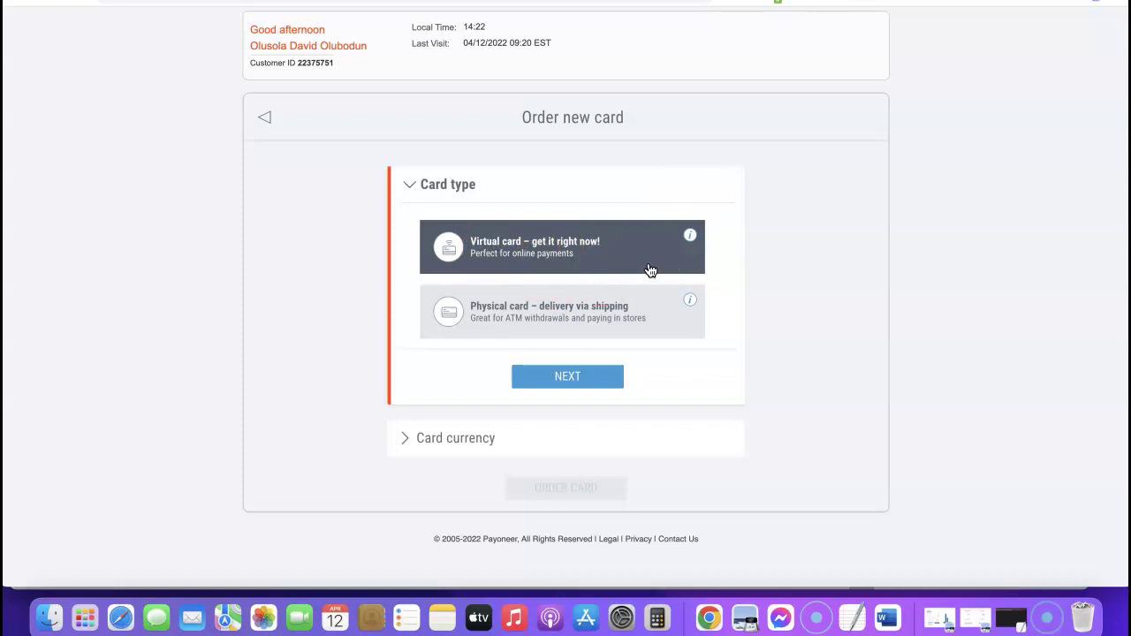
click(563, 316)
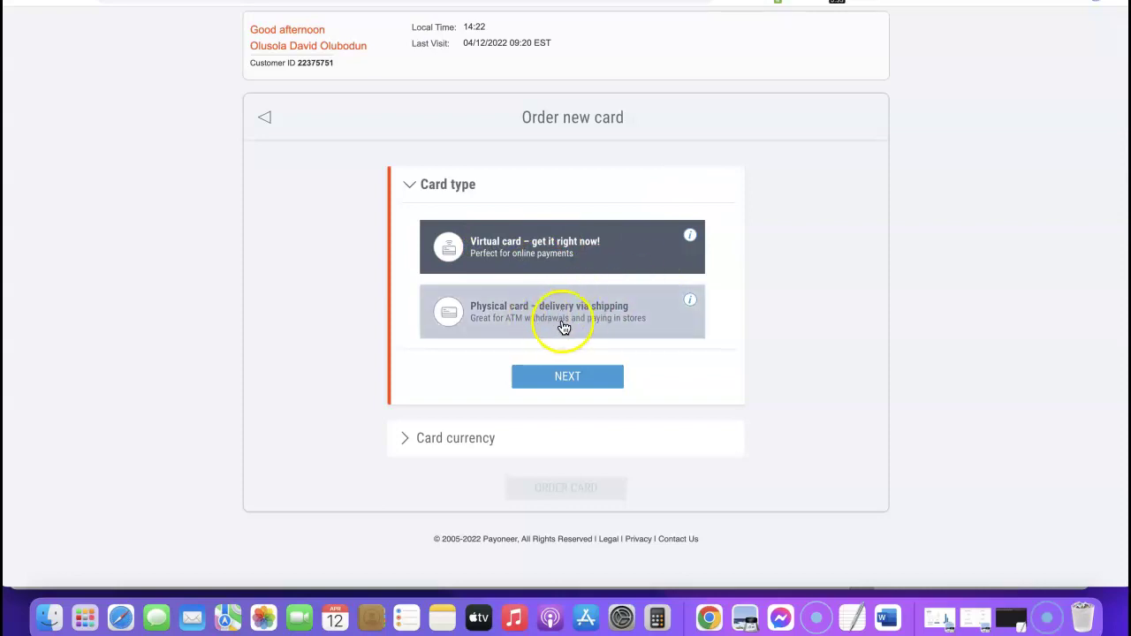
click(588, 255)
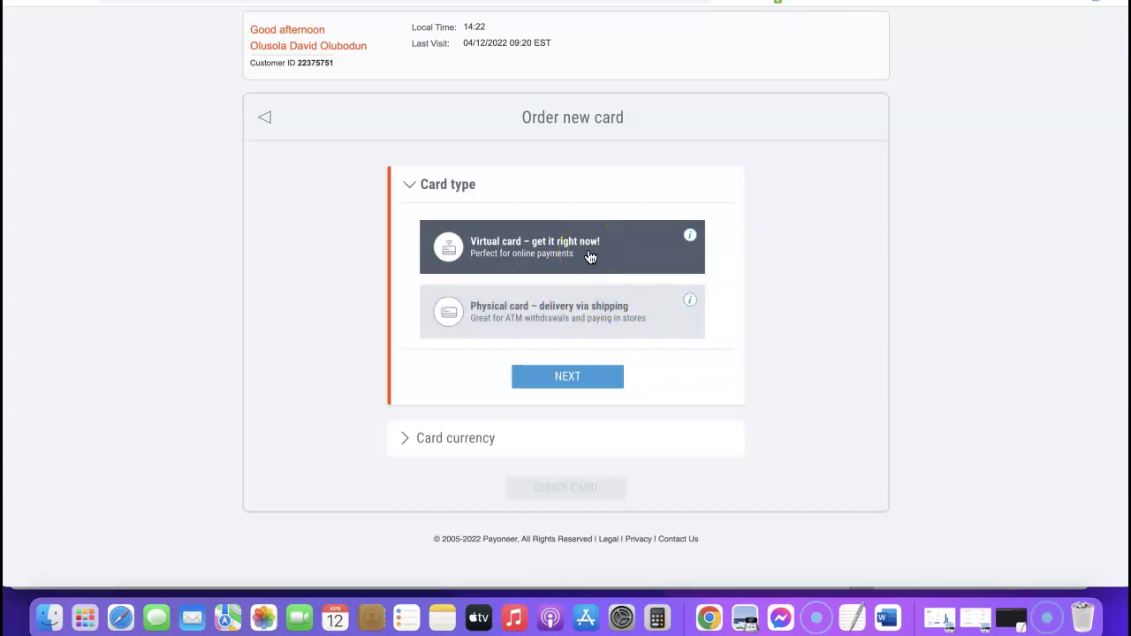
click(576, 318)
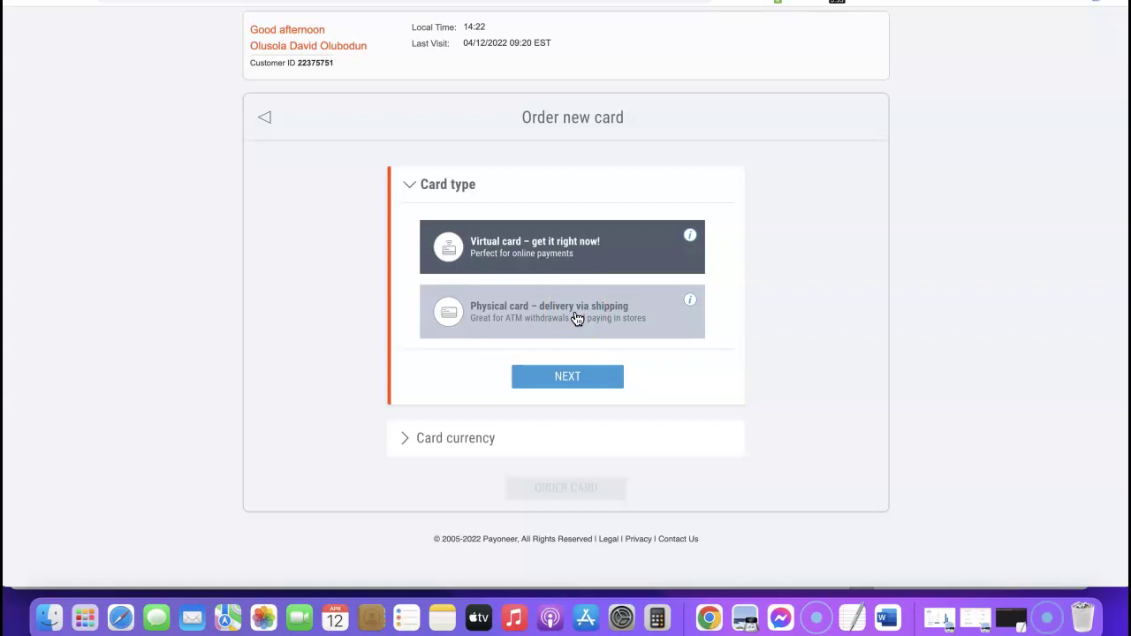
click(592, 256)
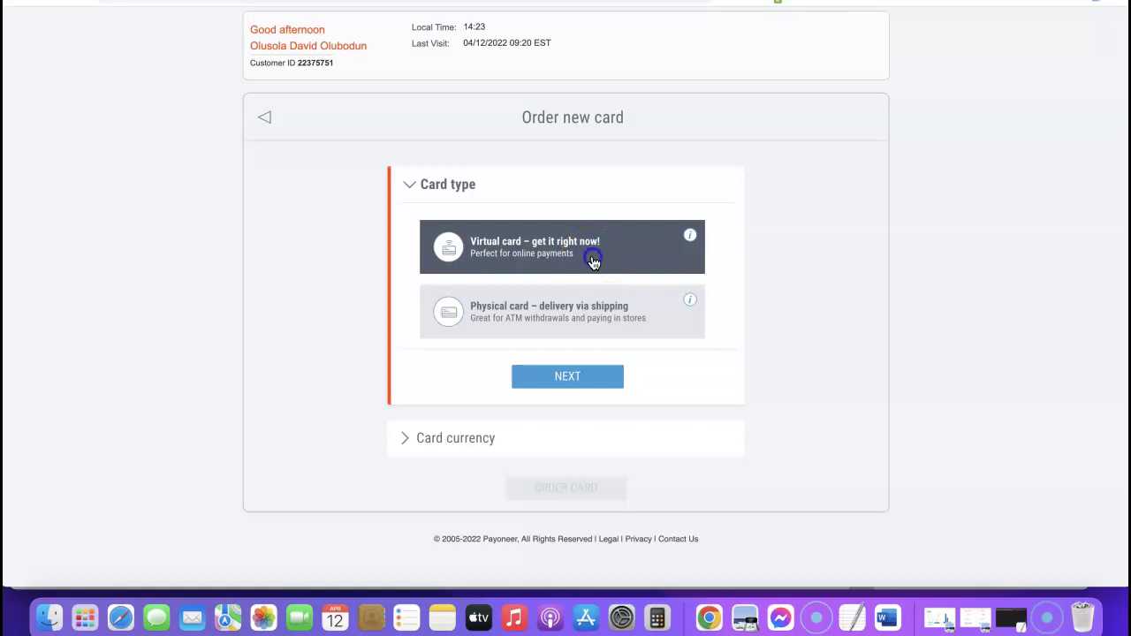
click(586, 377)
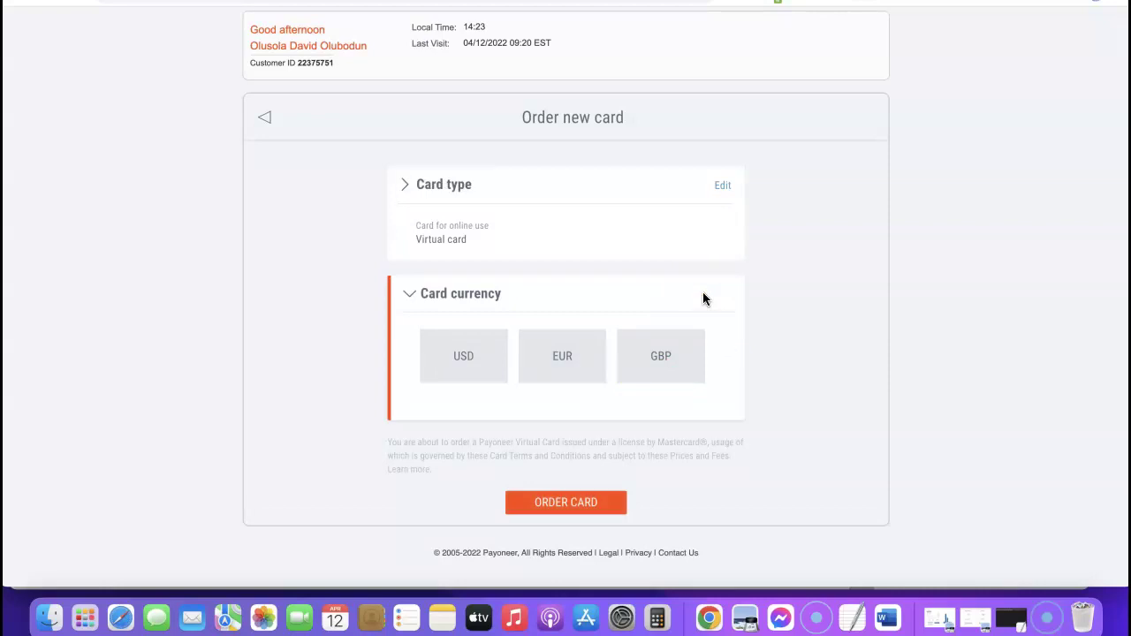
Select USD as the card currency and place the card order.
click(557, 381)
click(460, 405)
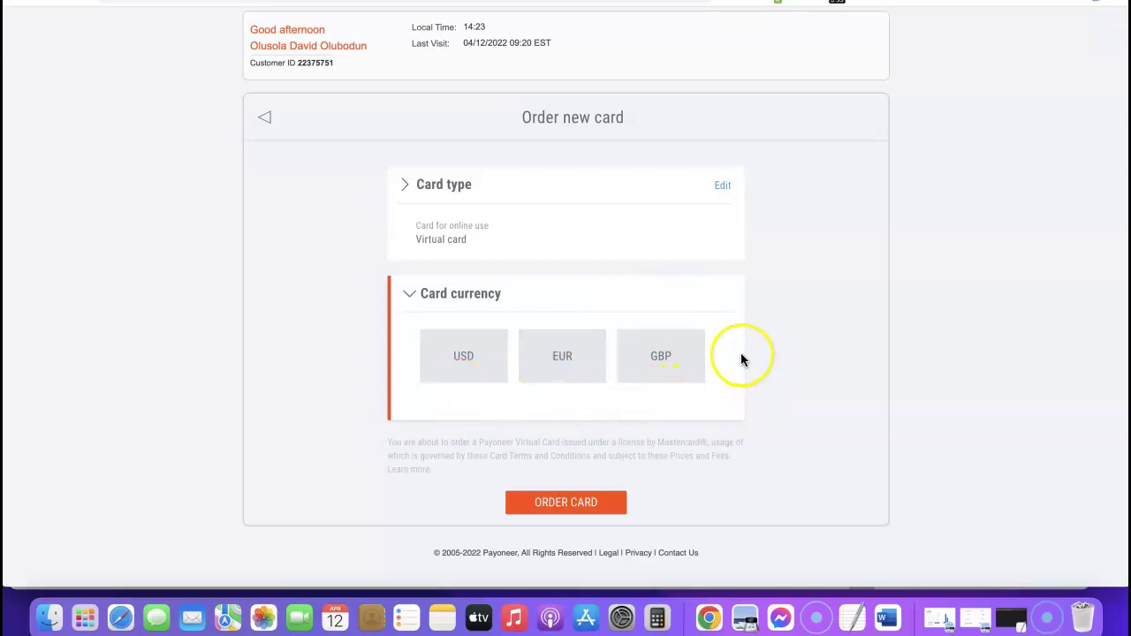
click(479, 364)
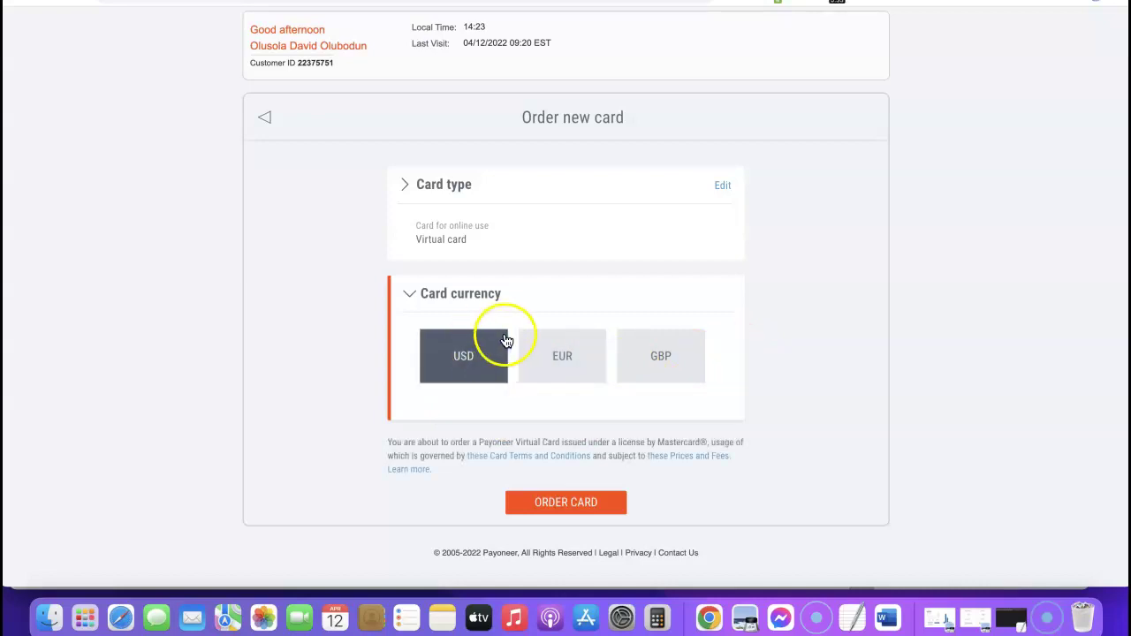
scroll(566, 326, down, 1)
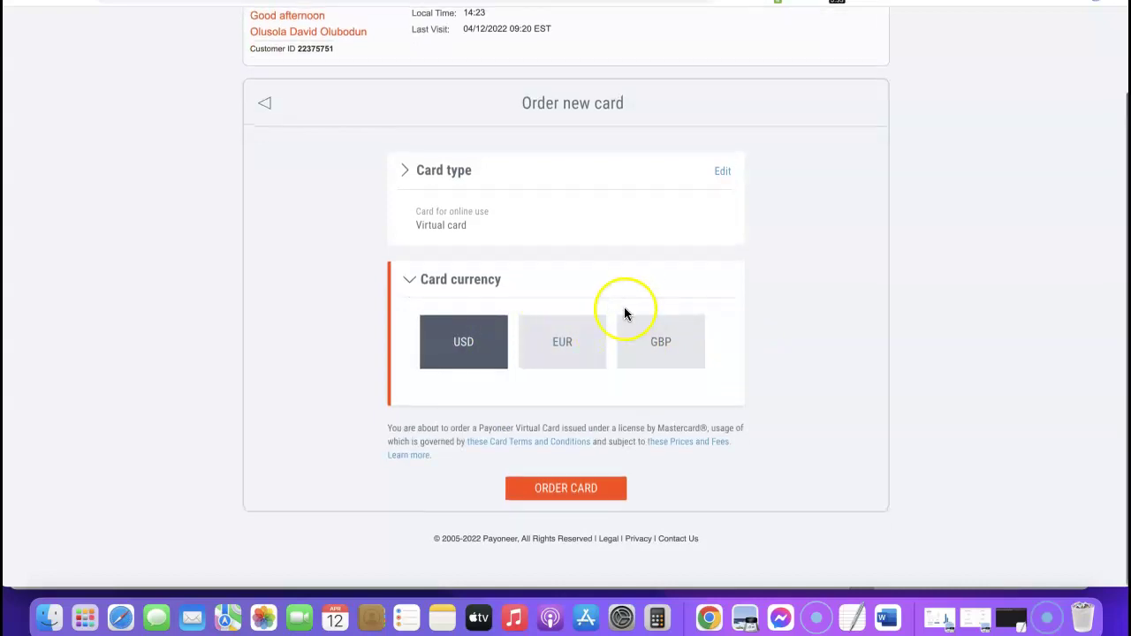
click(562, 490)
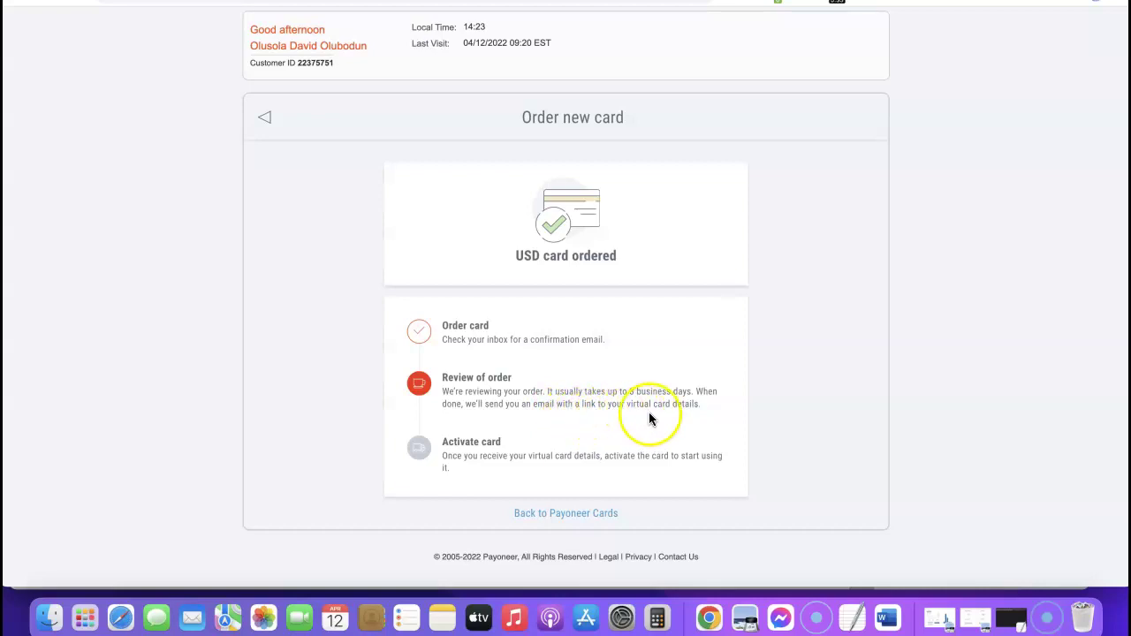
scroll(614, 415, down, 1)
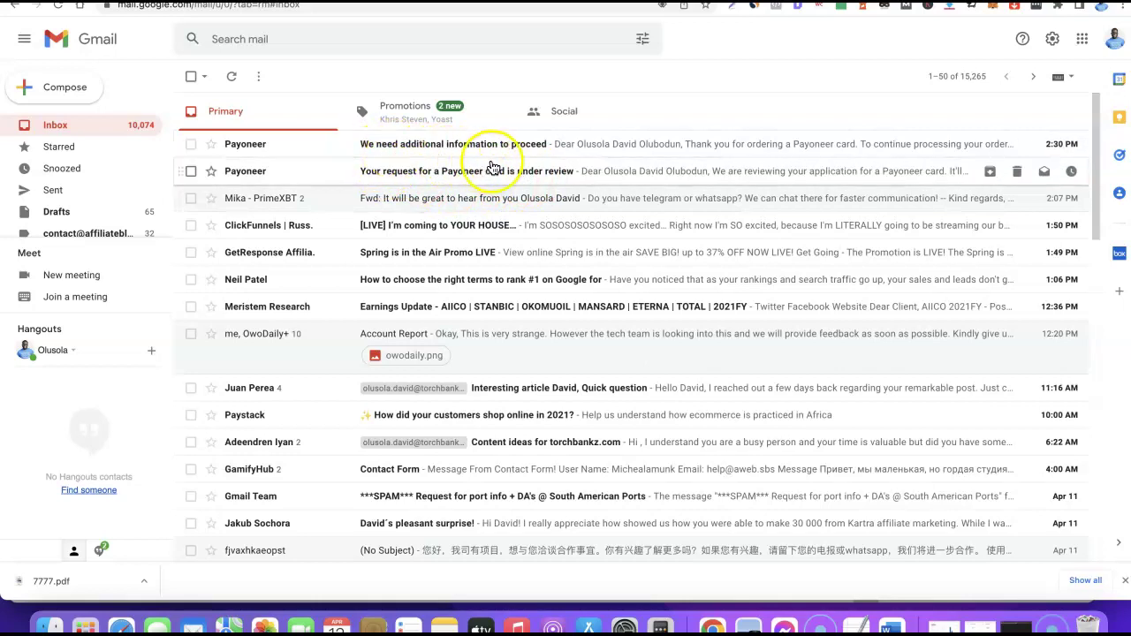
In Gmail, read the Payoneer email saying the card request is under review, and return to the inbox.
click(559, 175)
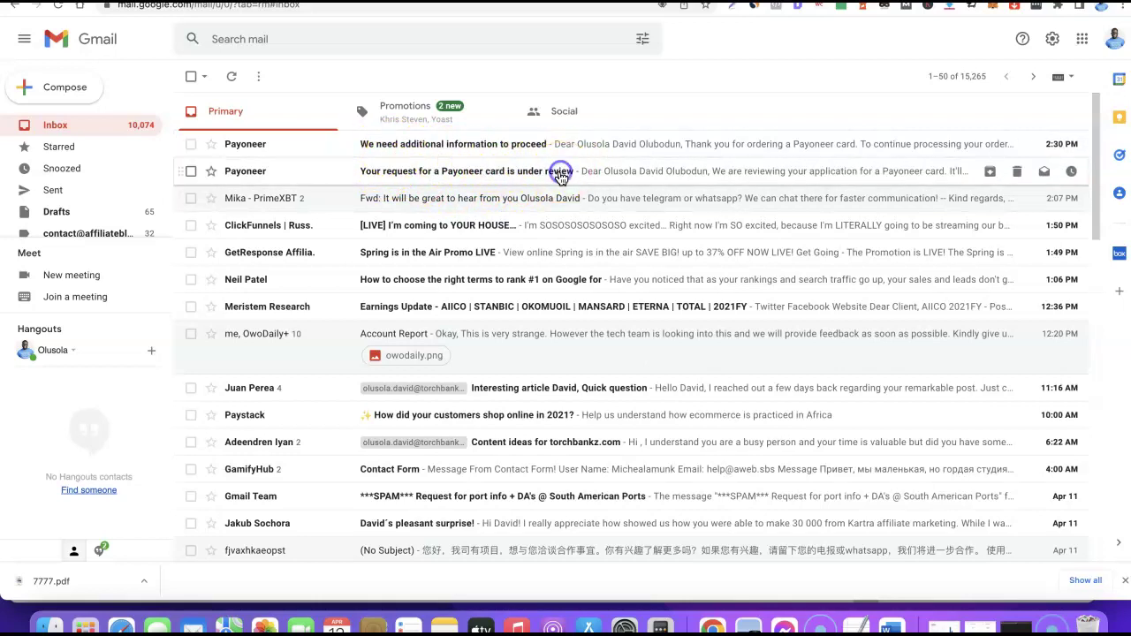
scroll(610, 194, down, 2)
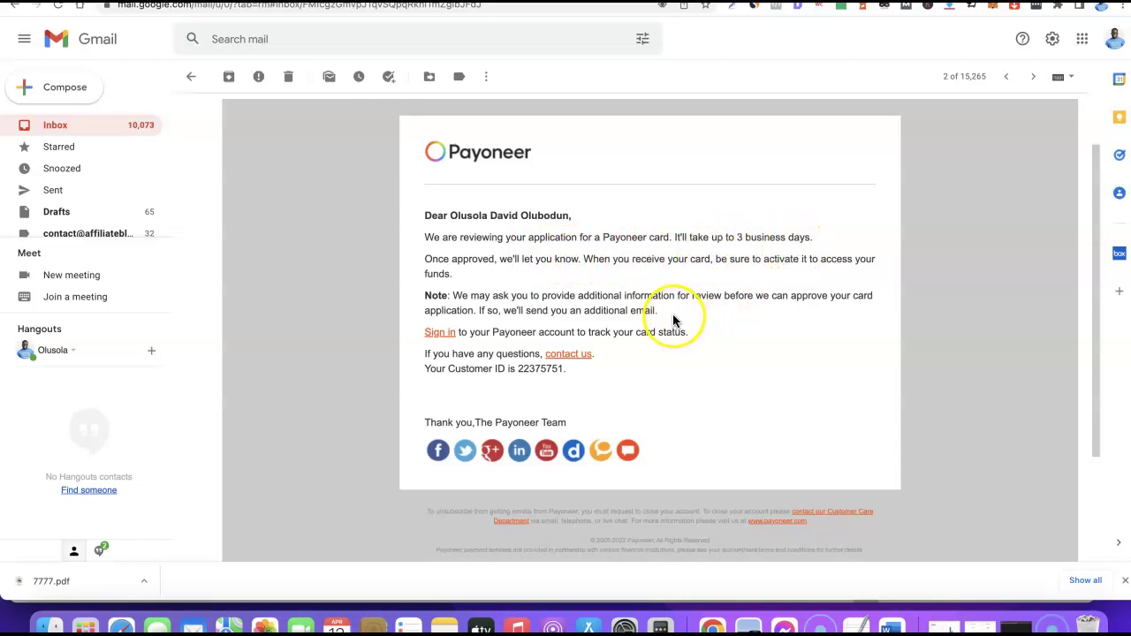
click(191, 79)
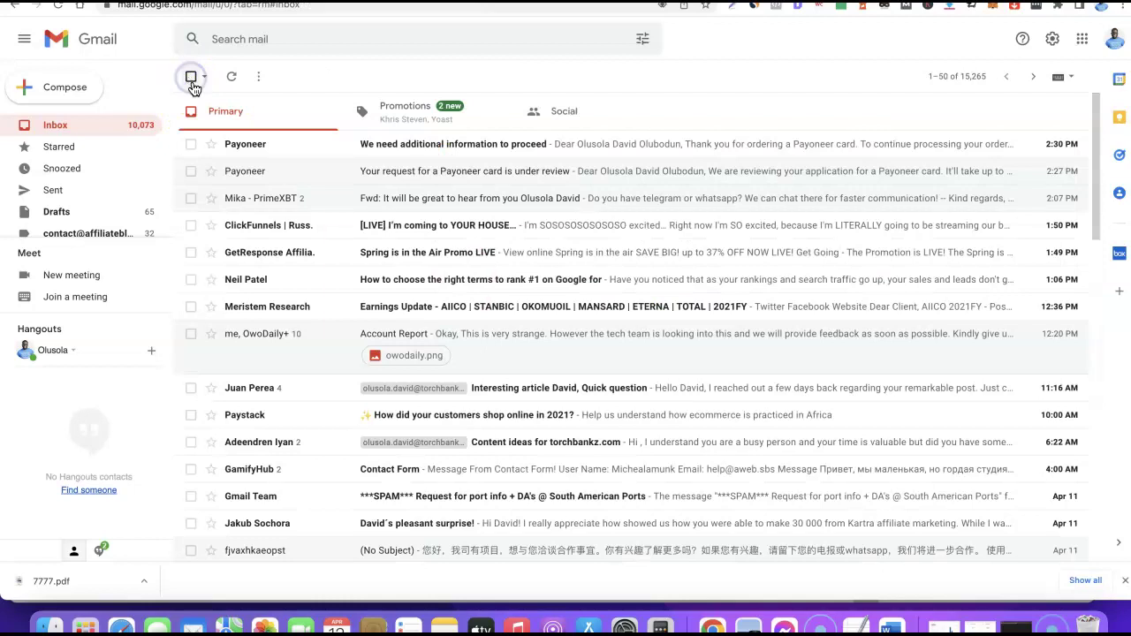
Go to Payoneer's Verification Center from the email requesting additional information and open the address verification form.
click(361, 149)
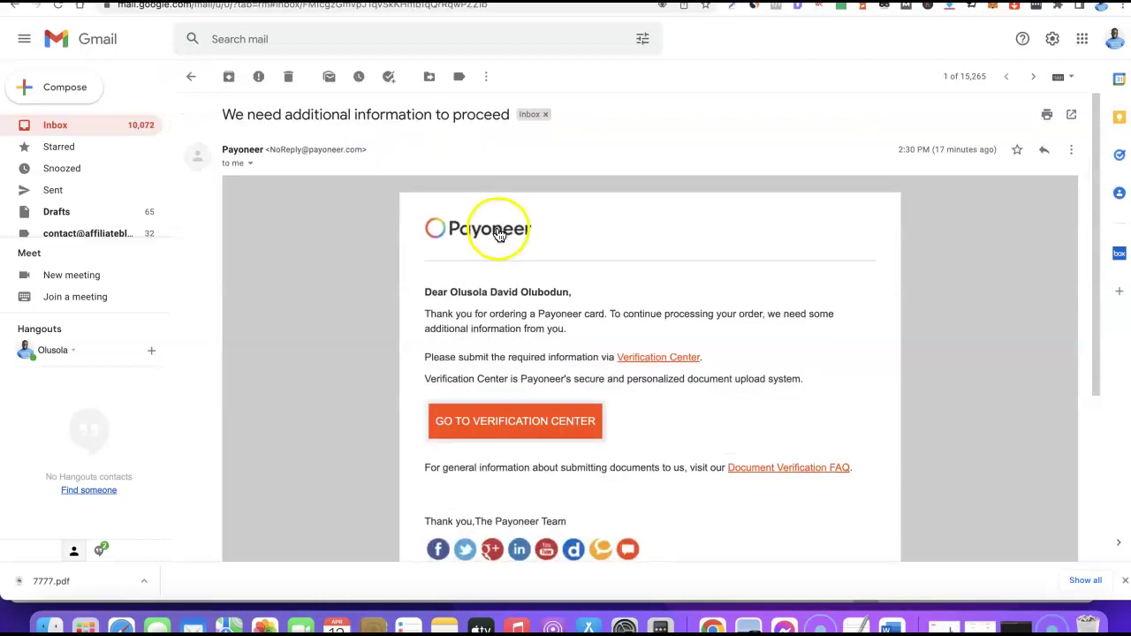
scroll(486, 283, down, 1)
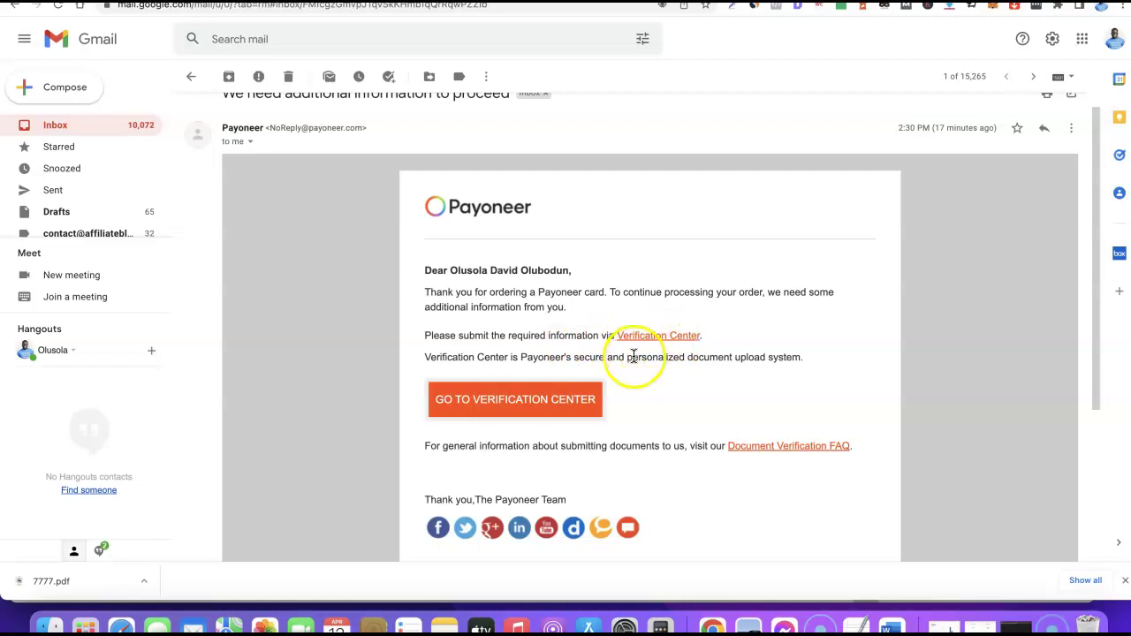
click(495, 400)
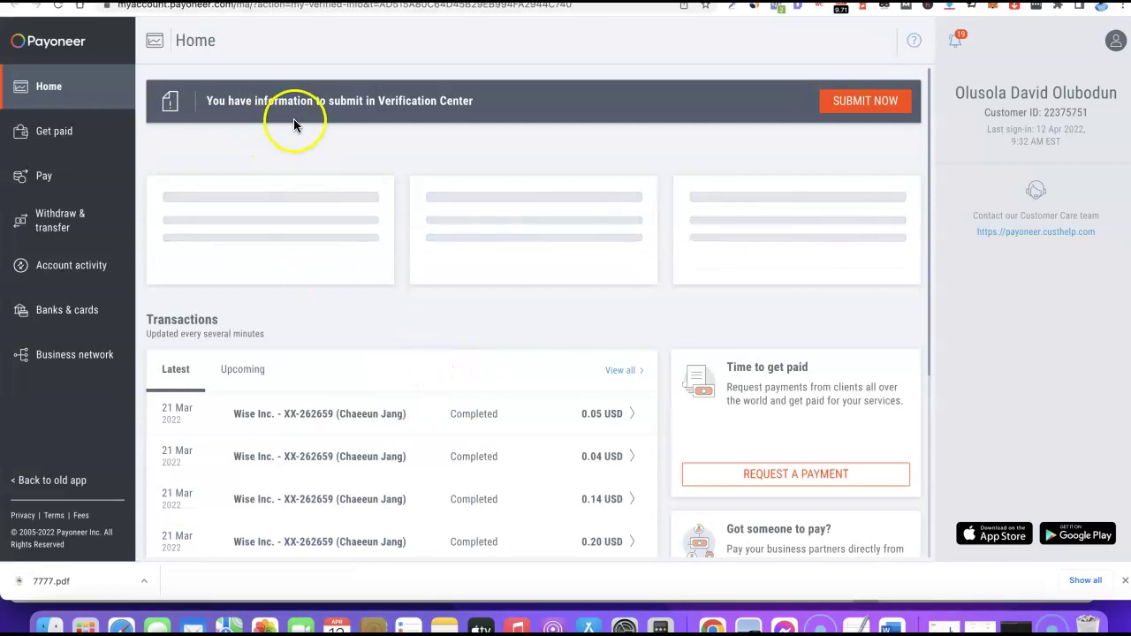
click(868, 103)
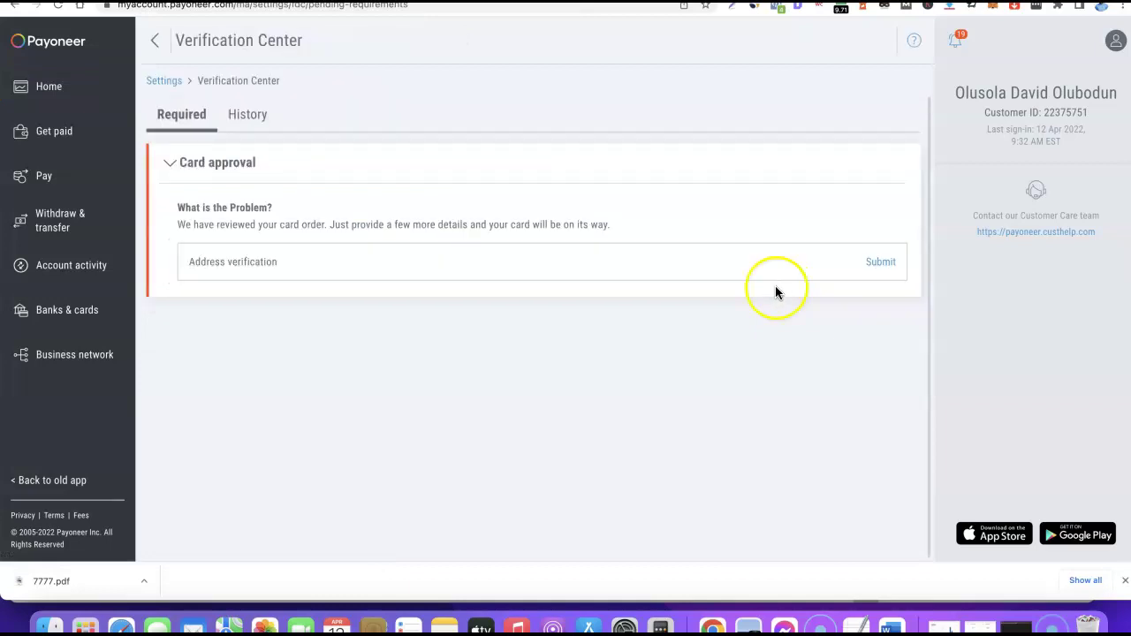
click(879, 263)
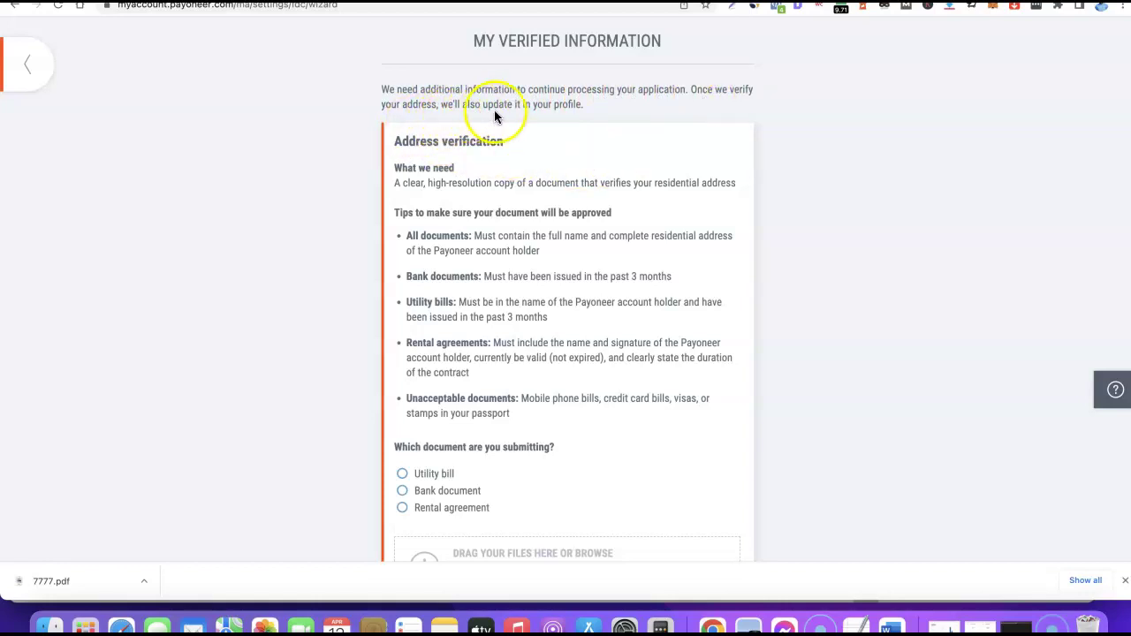
Review the address verification requirements and select Bank document as the document being submitted.
scroll(570, 111, down, 2)
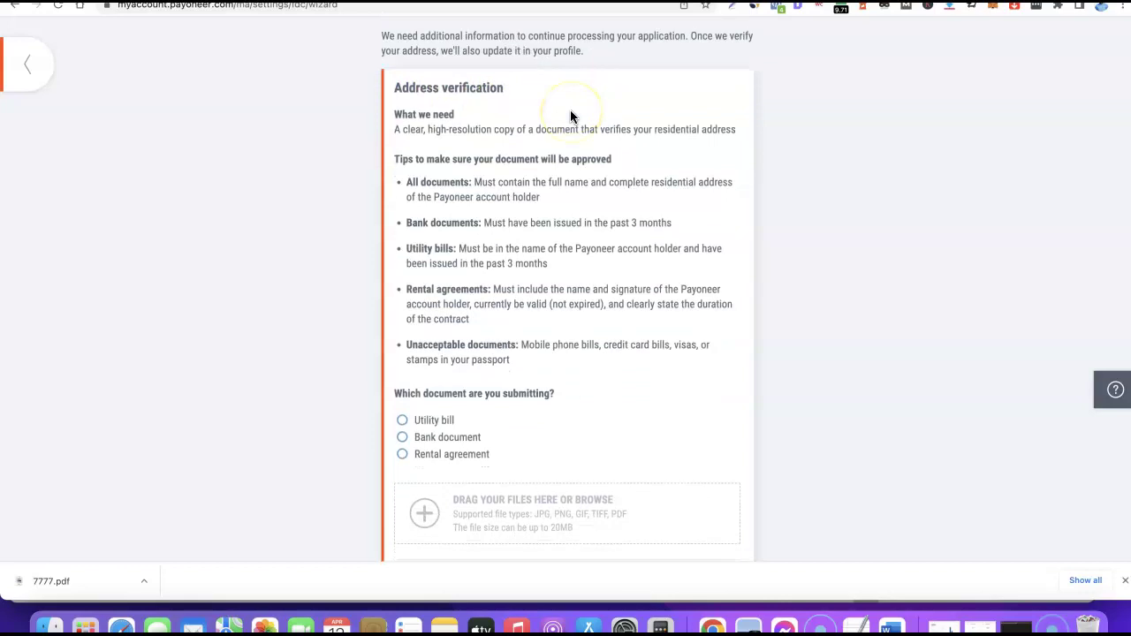
scroll(518, 327, up, 1)
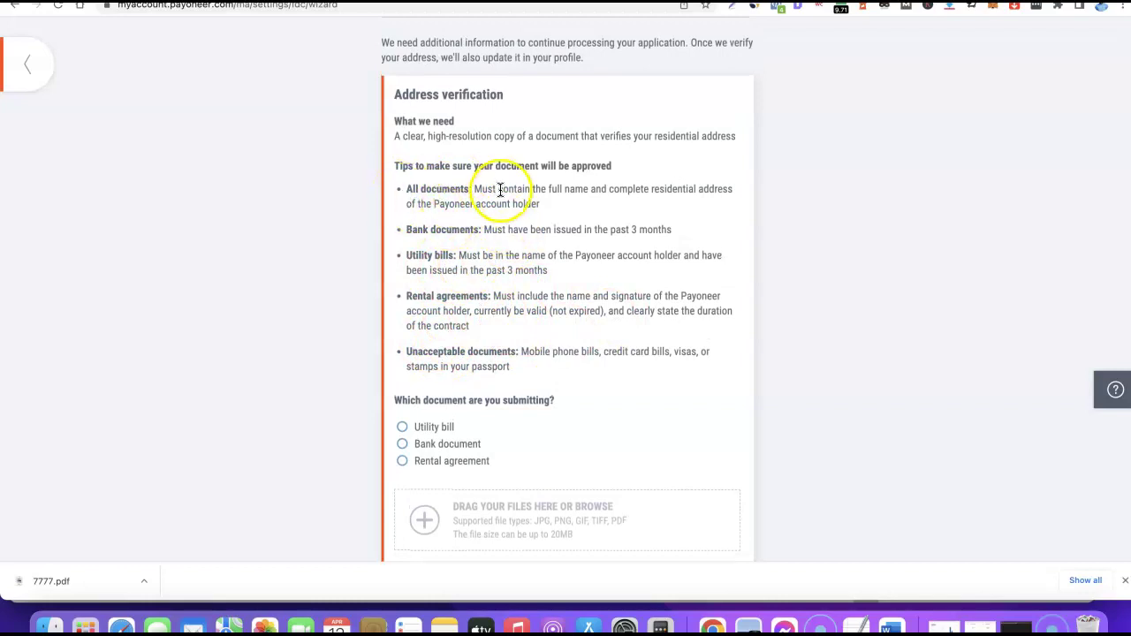
scroll(498, 212, down, 1)
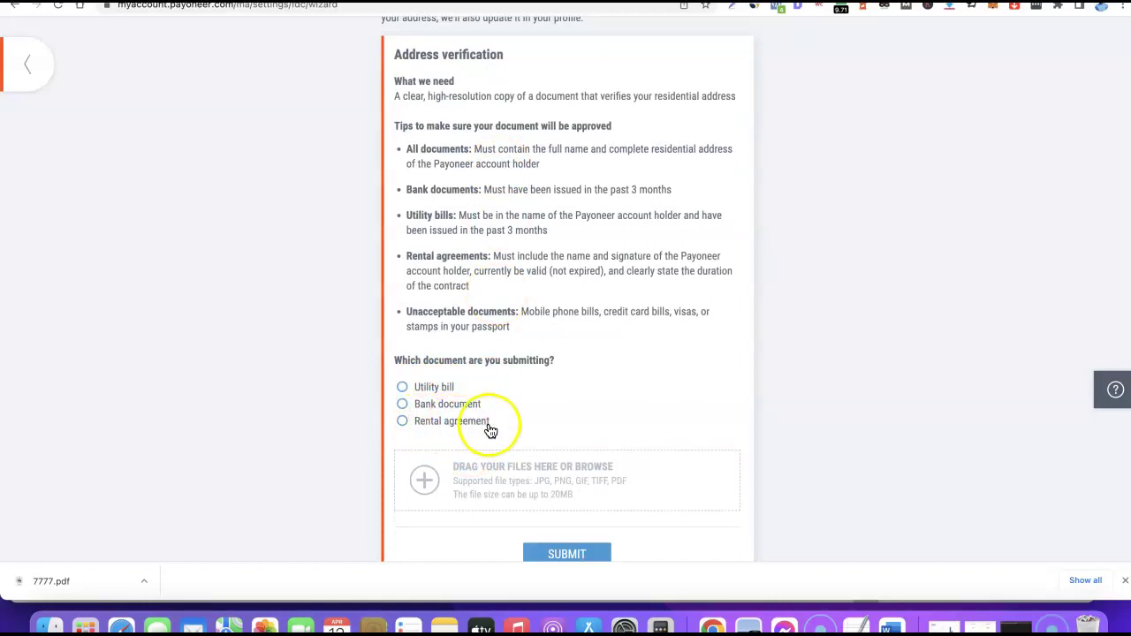
scroll(539, 353, down, 1)
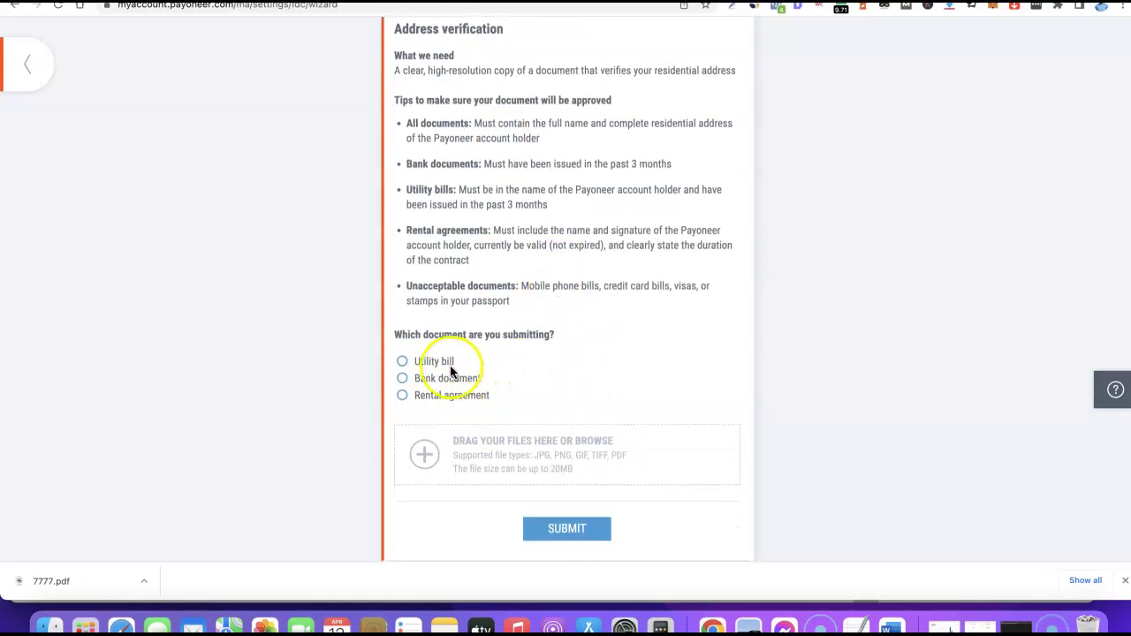
click(402, 380)
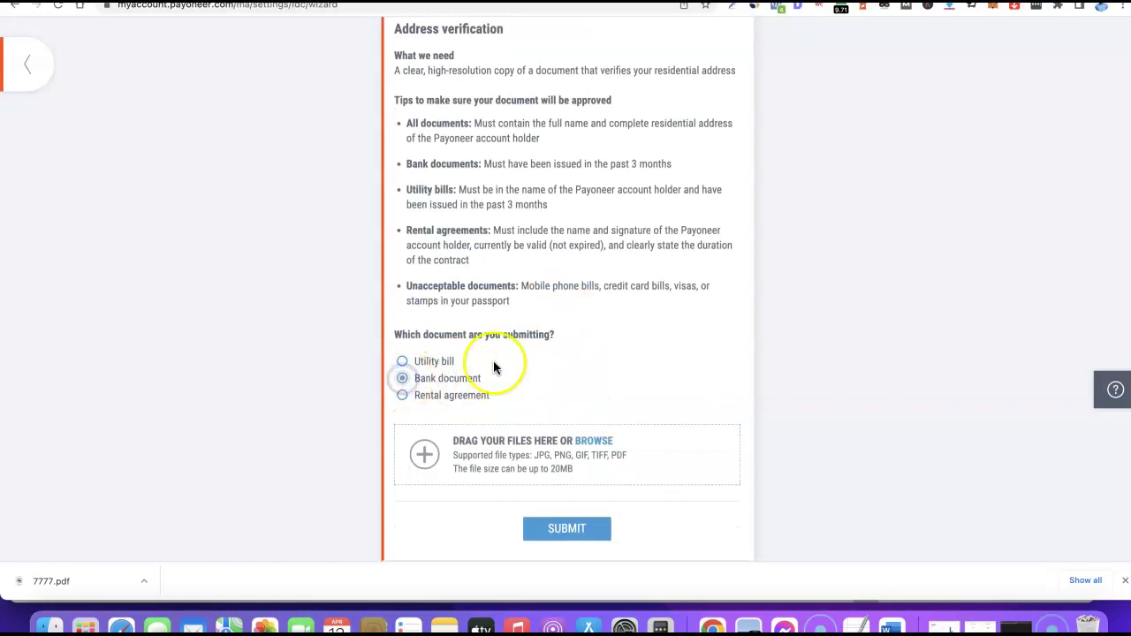
scroll(557, 345, down, 1)
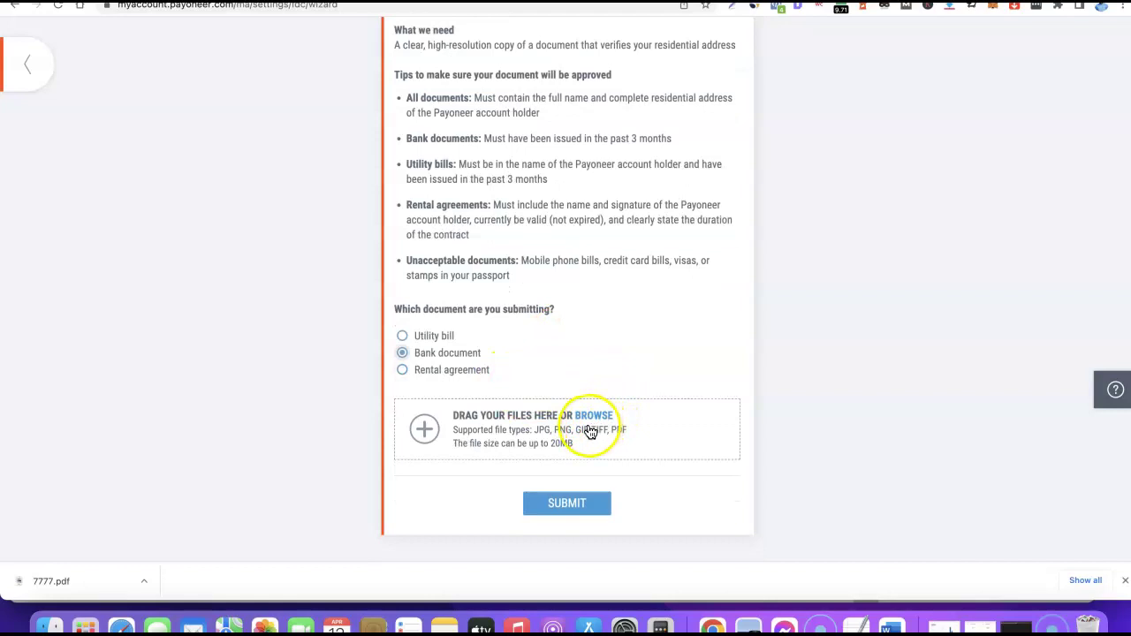
Attach the file "statement of account.pdf" from Downloads and submit it for address verification.
click(424, 428)
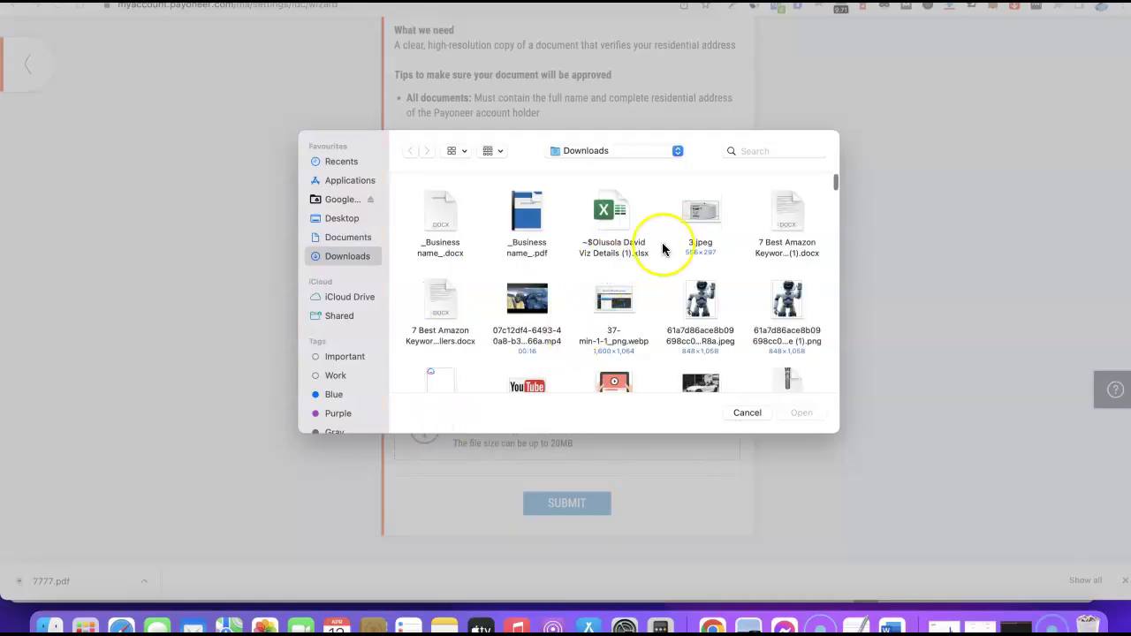
click(754, 151)
text(statement of acc)
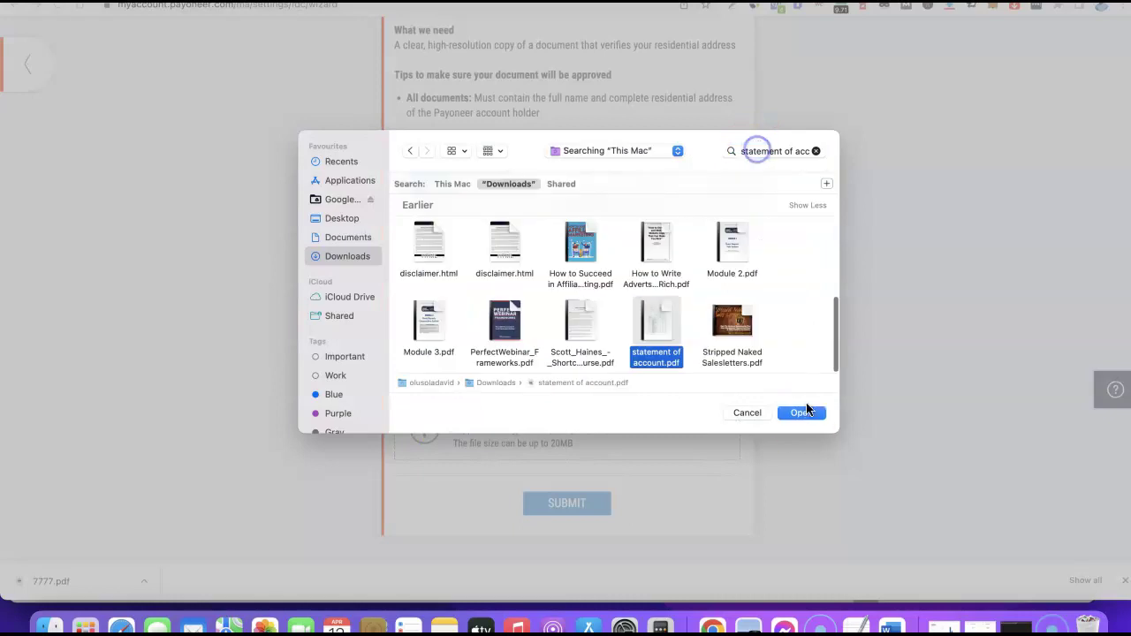
click(802, 413)
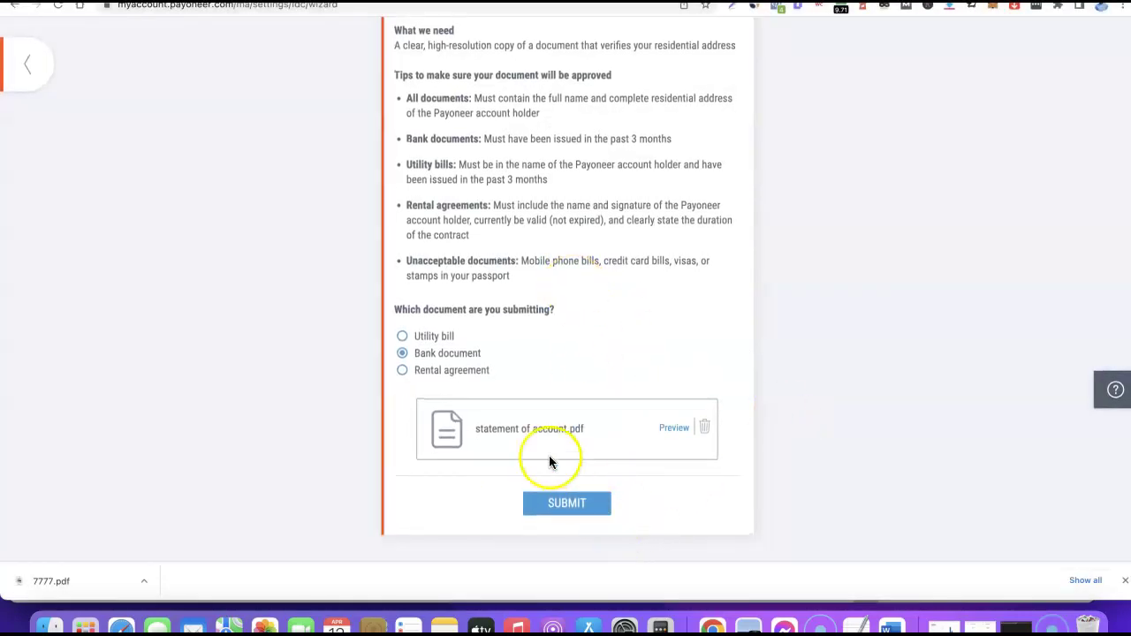
click(569, 505)
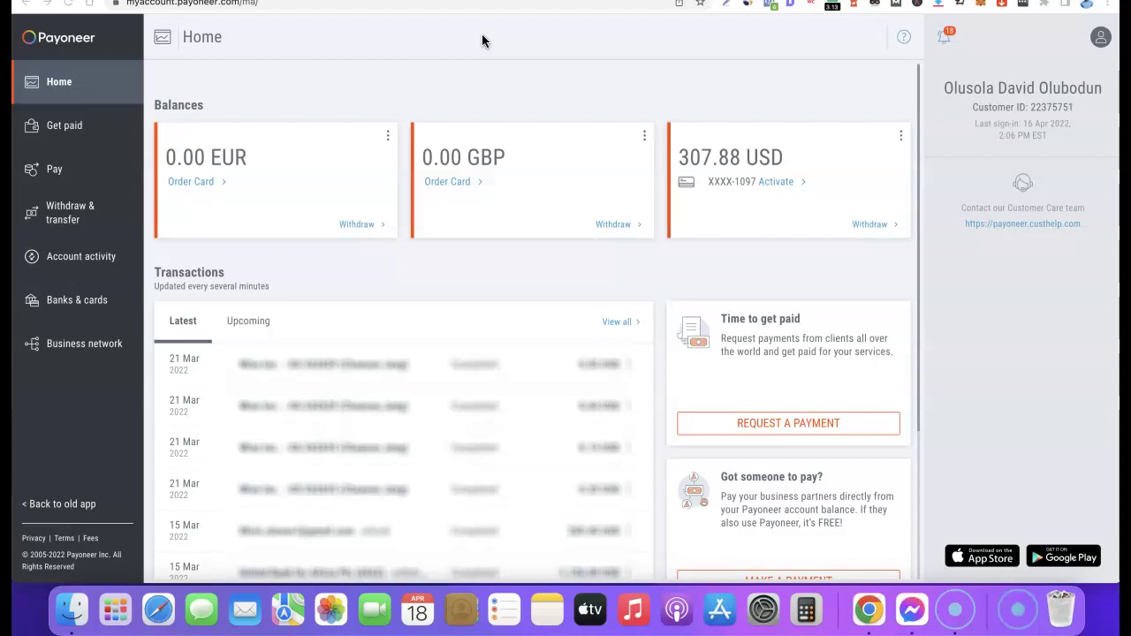
Switch to Gmail and read the "Your virtual Payoneer card has been approved" email, including its activation note.
click(734, 3)
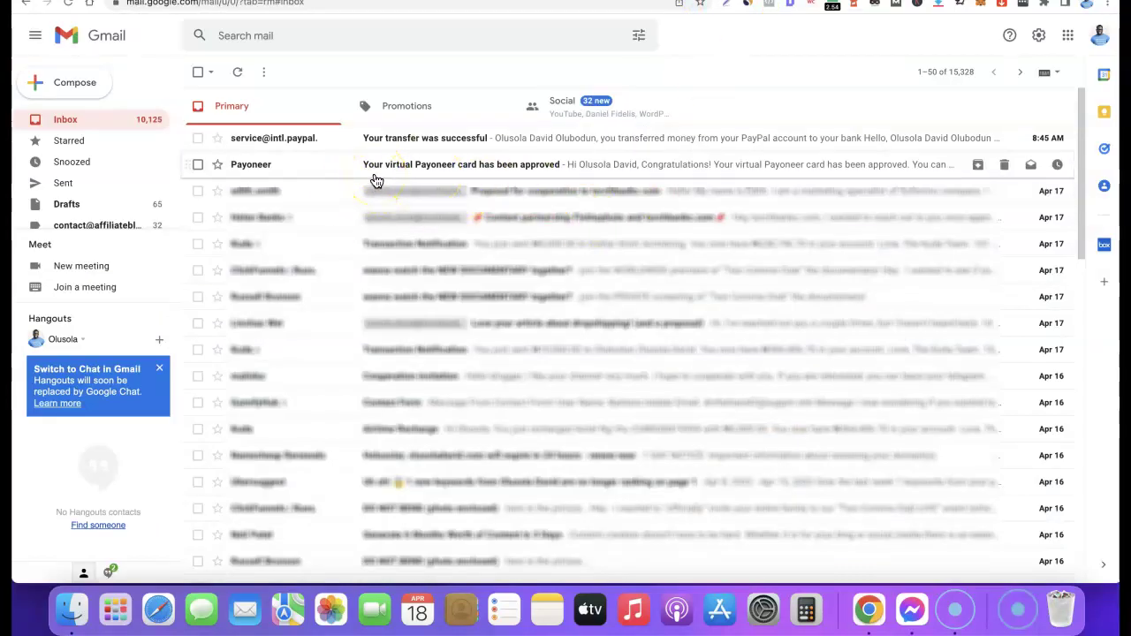
click(522, 173)
scroll(573, 196, down, 1)
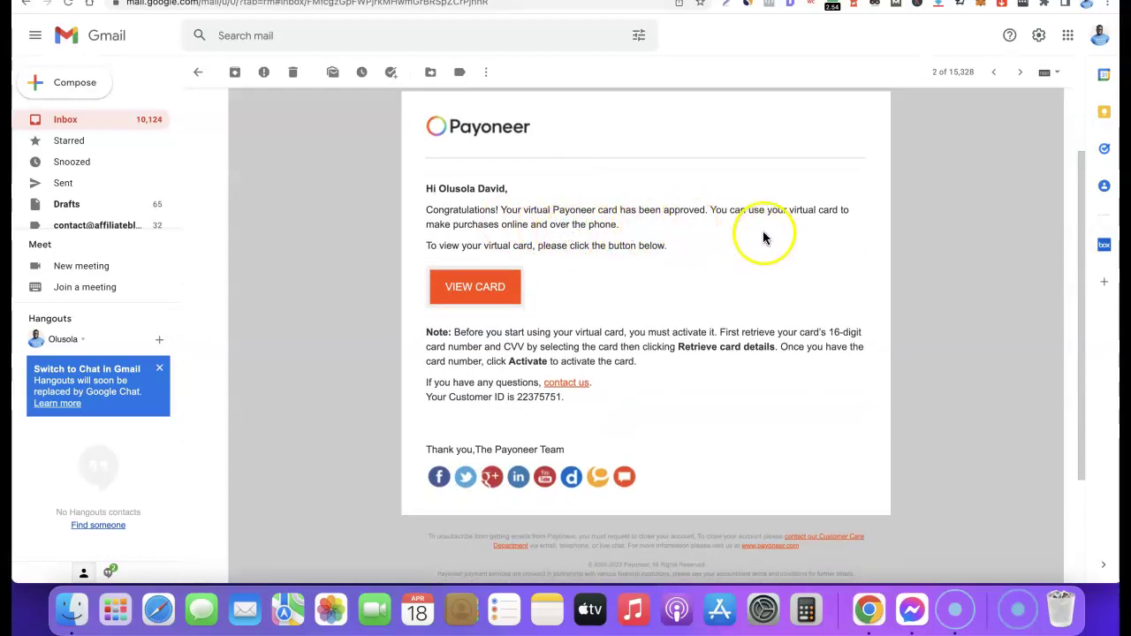
scroll(653, 245, down, 1)
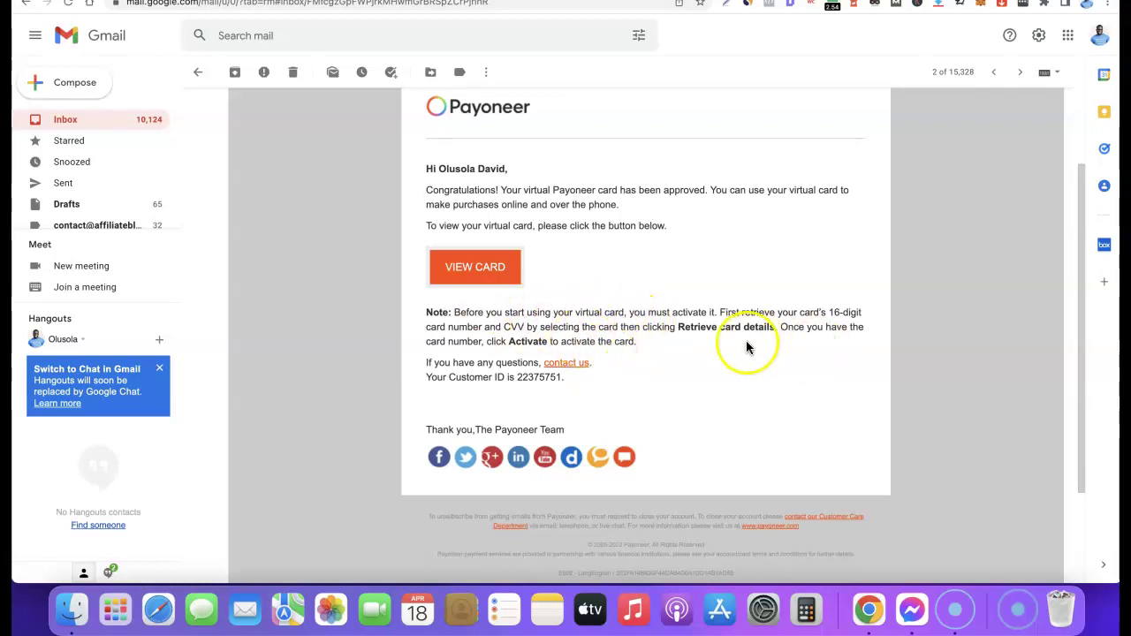
scroll(746, 344, up, 1)
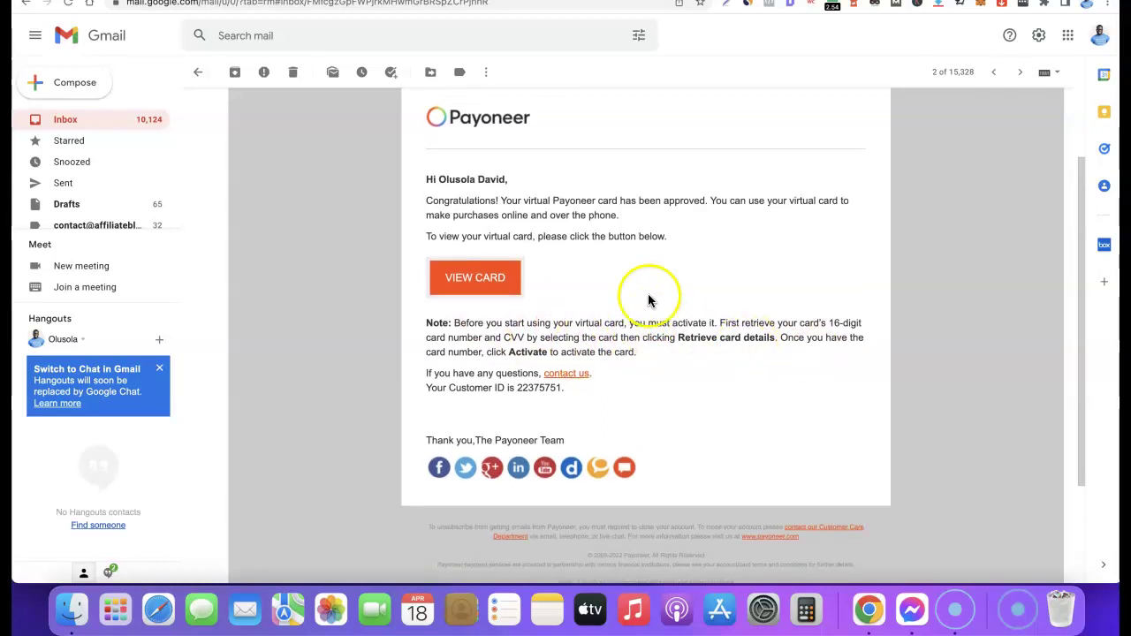
Go to the virtual USD card in Payoneer Cards from the approval email and request retrieval of its card details.
scroll(648, 300, up, 1)
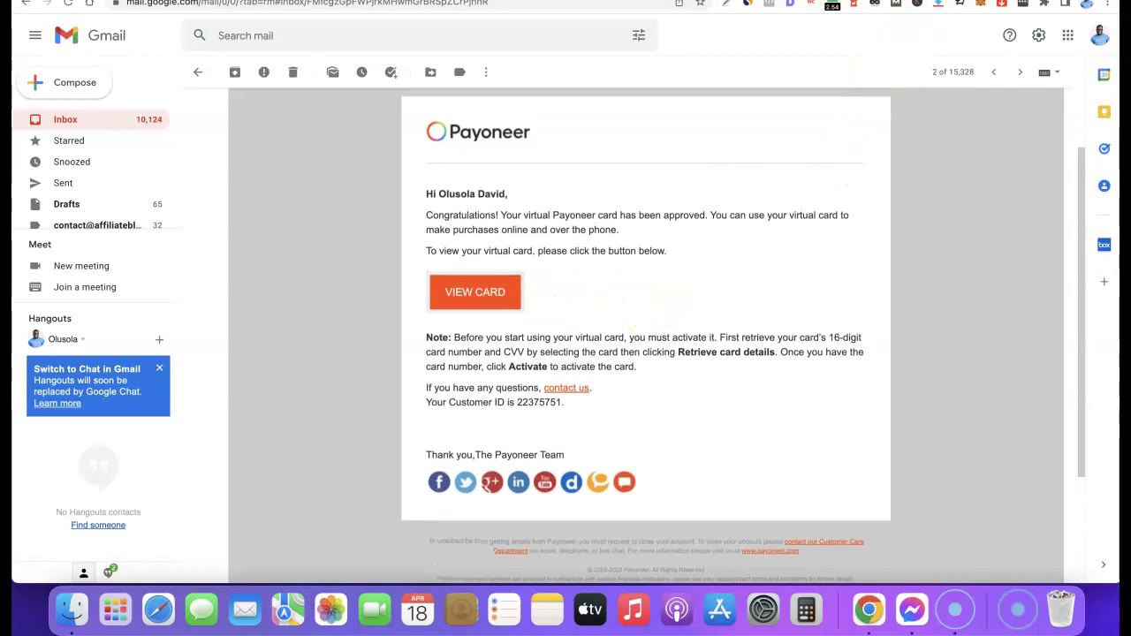
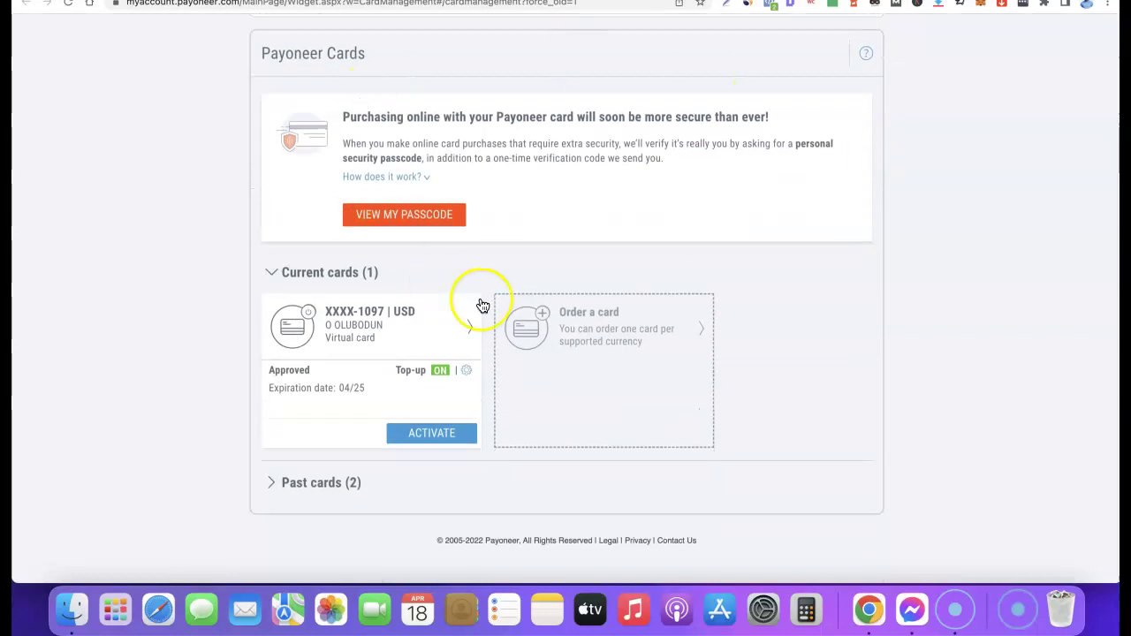
click(383, 316)
click(571, 281)
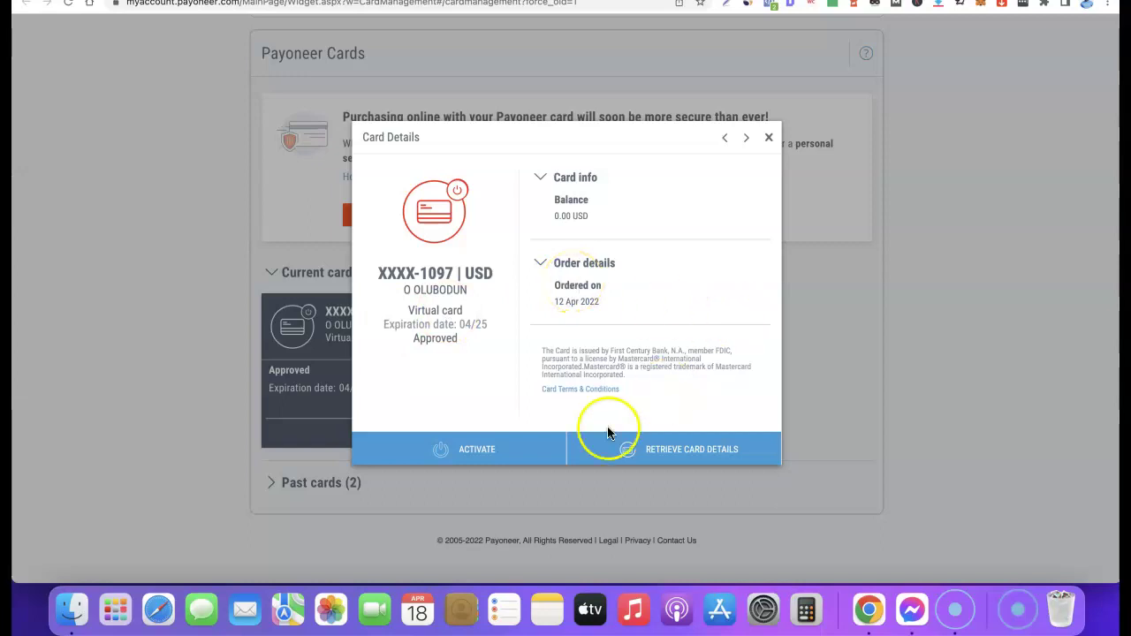
click(692, 450)
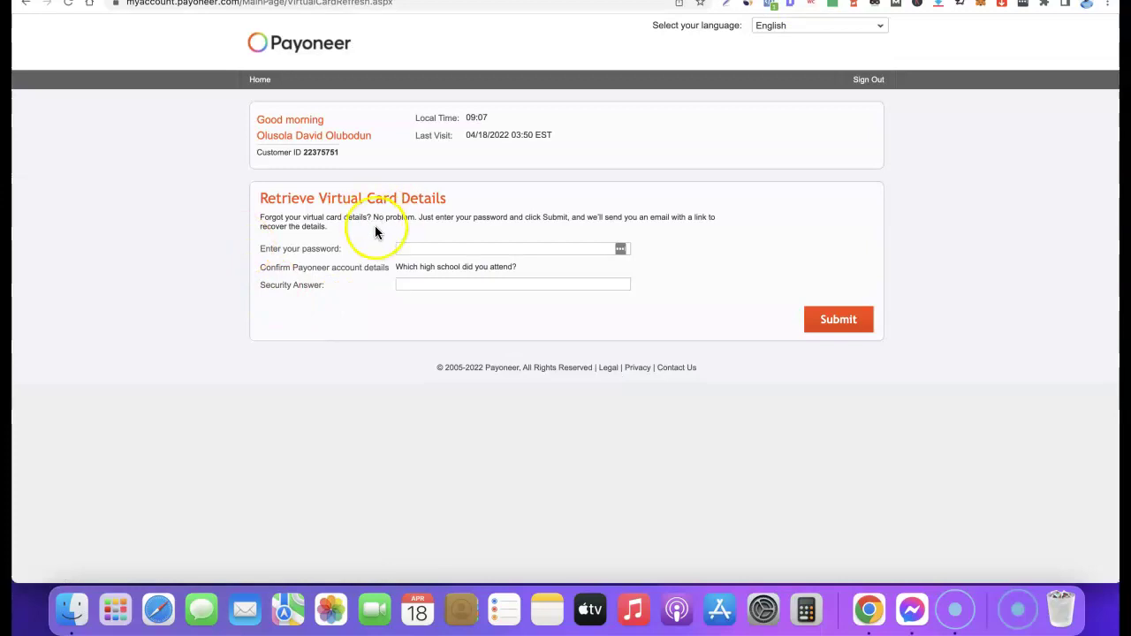
Enter the account password and the security question answer, and submit the virtual card details request.
click(511, 250)
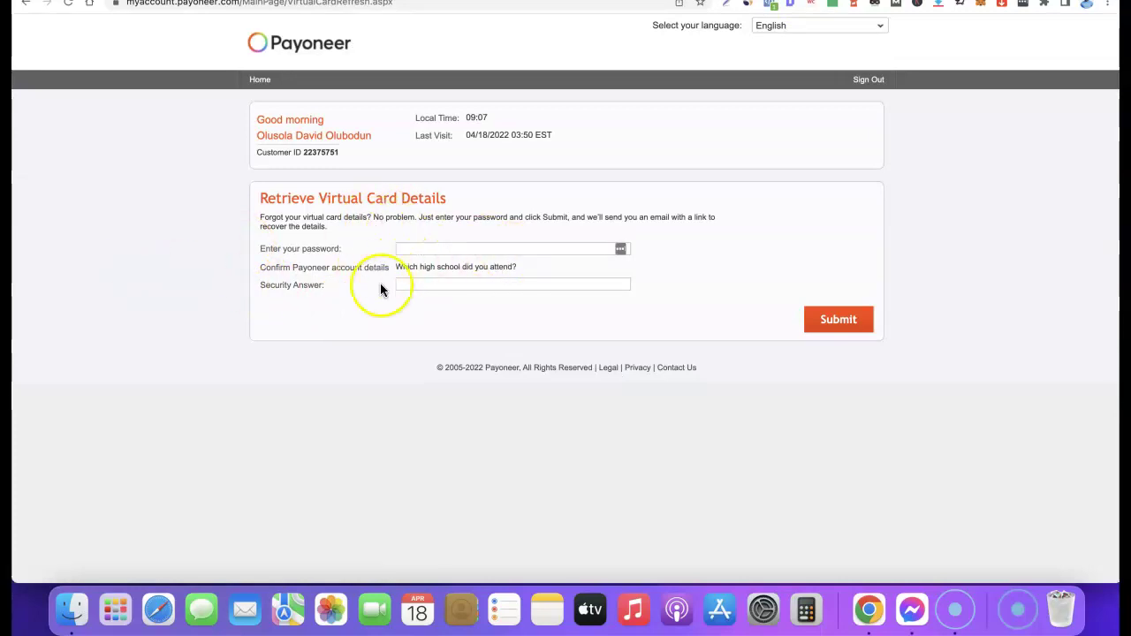
click(479, 286)
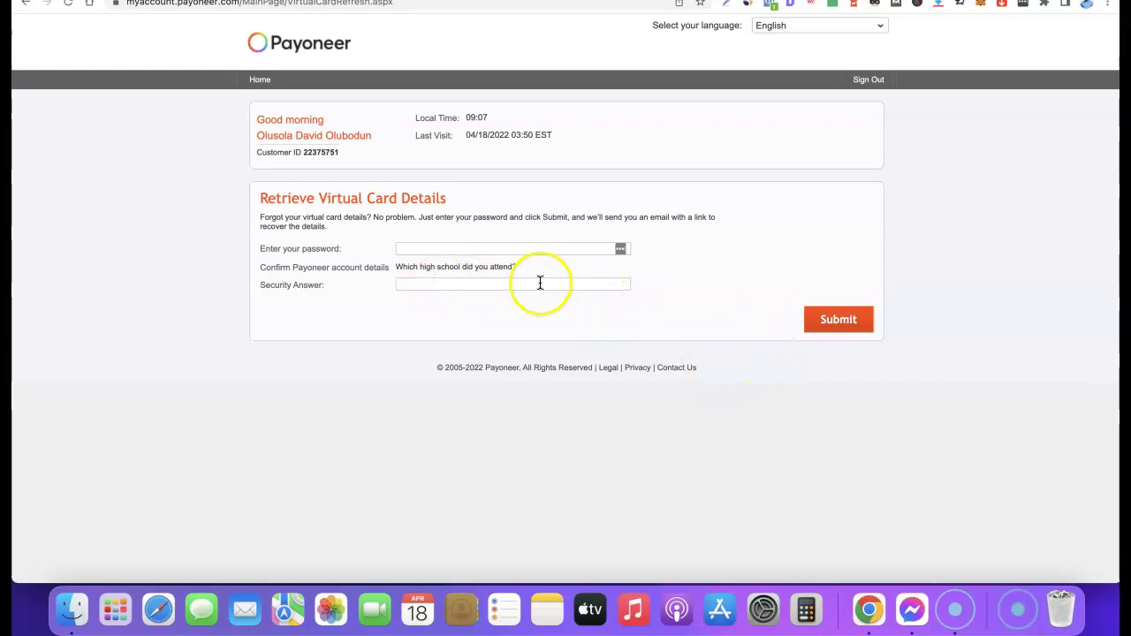
click(819, 319)
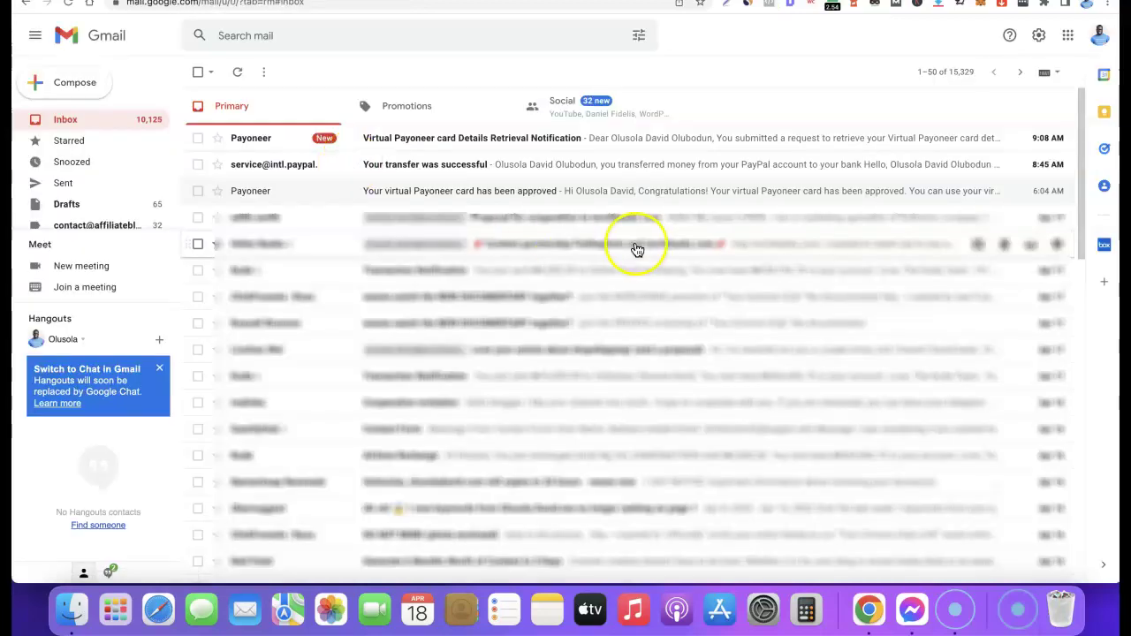
Switch to Gmail and view the card details through the one-time link in the "Virtual Payoneer card Details Retrieval Notification" email.
click(422, 147)
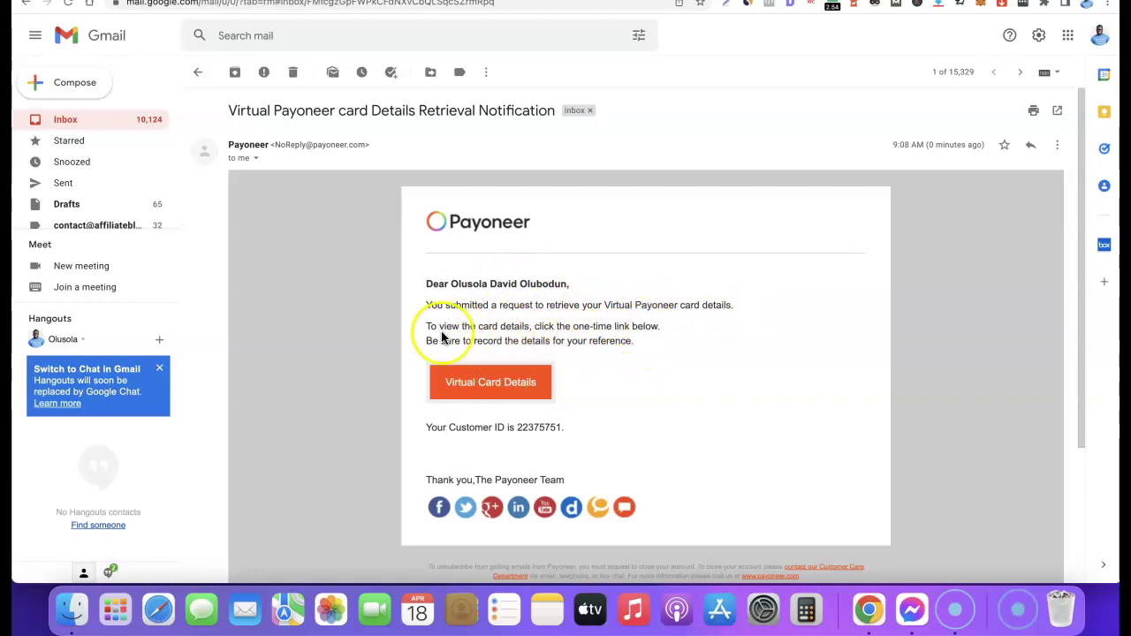
click(493, 385)
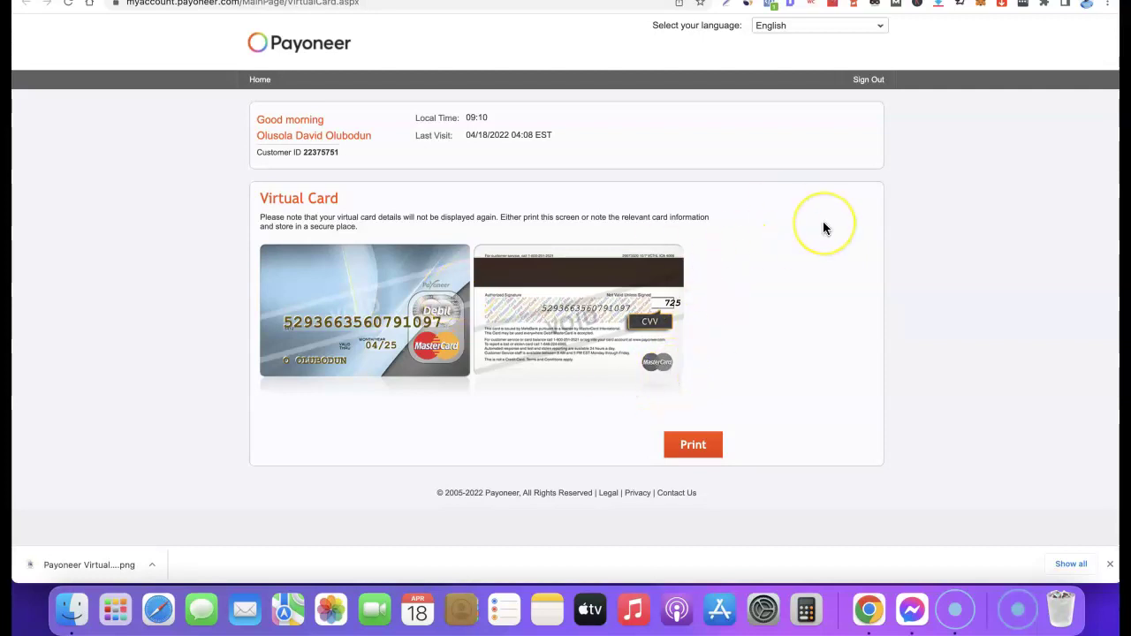
Return to Banks & cards, go to Payoneer cards and open the activation form for the approved virtual USD card.
click(734, 85)
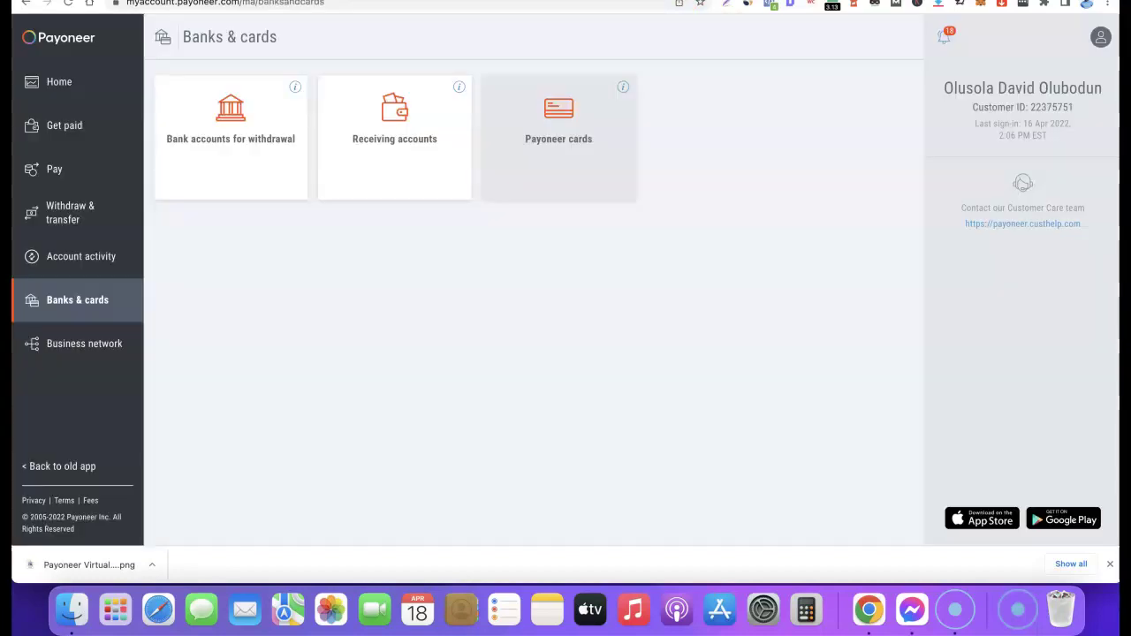
click(565, 134)
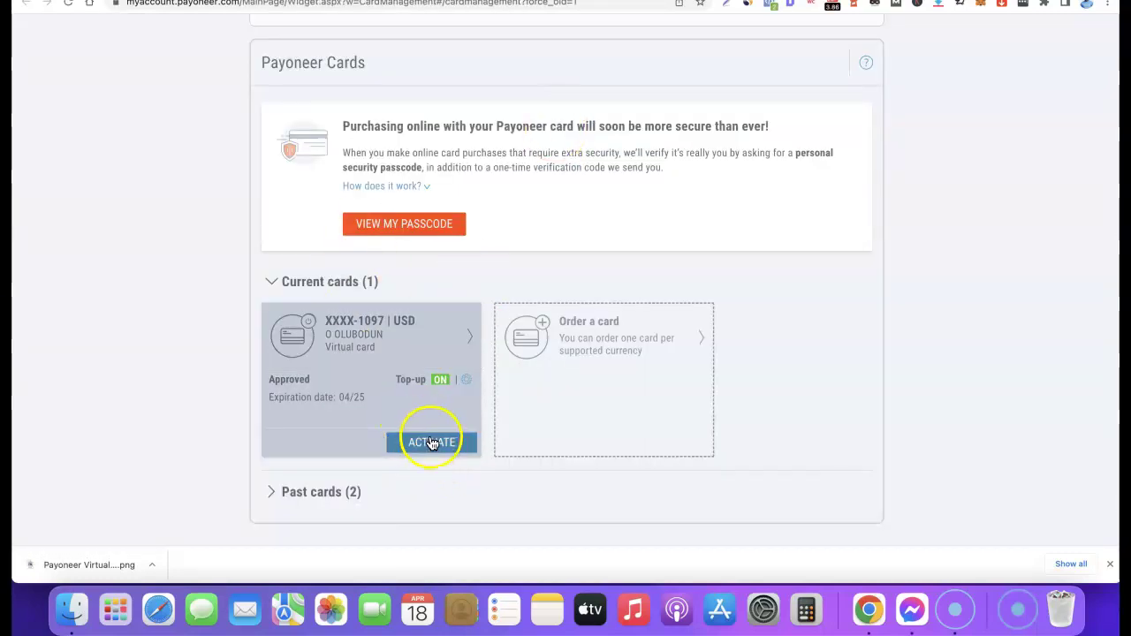
click(430, 442)
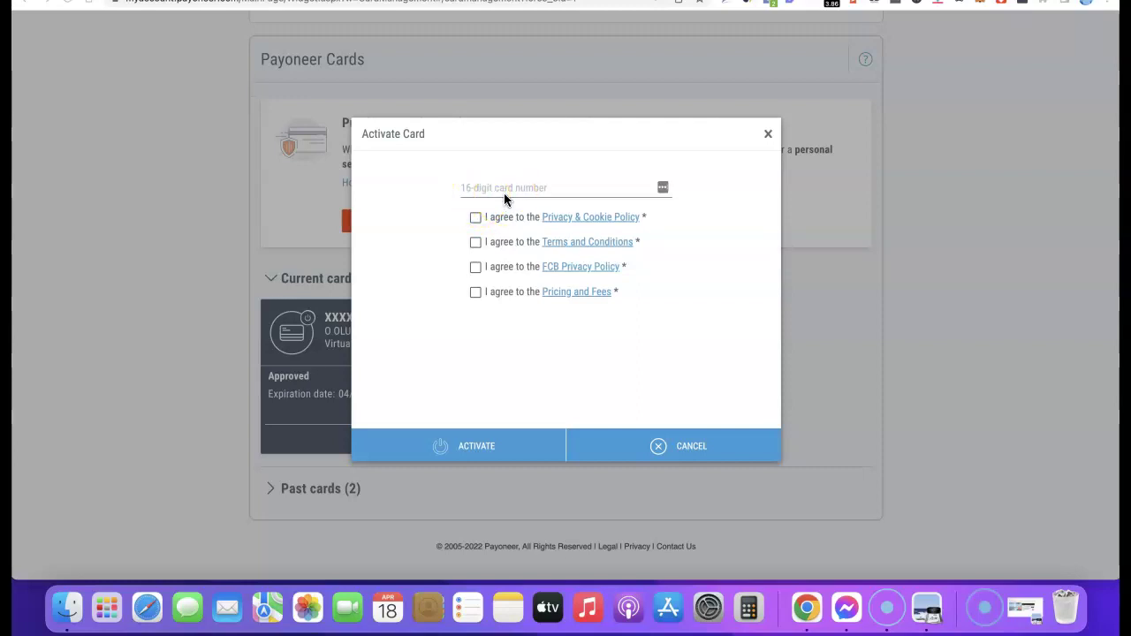
Enter the virtual card's 16-digit card number in the activation form.
click(509, 188)
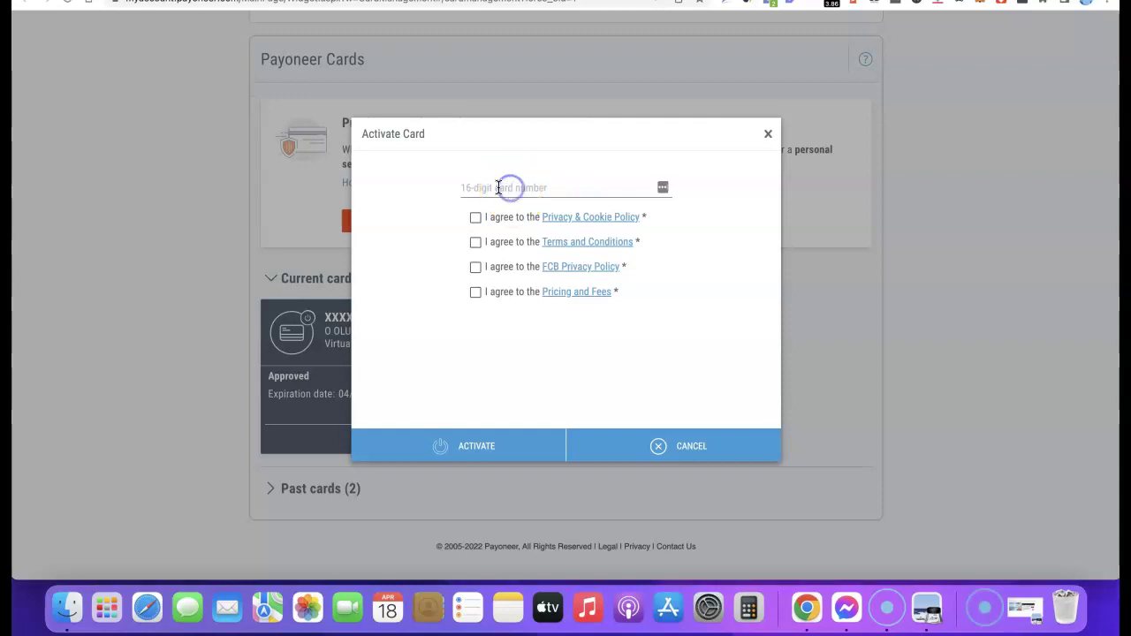
click(495, 188)
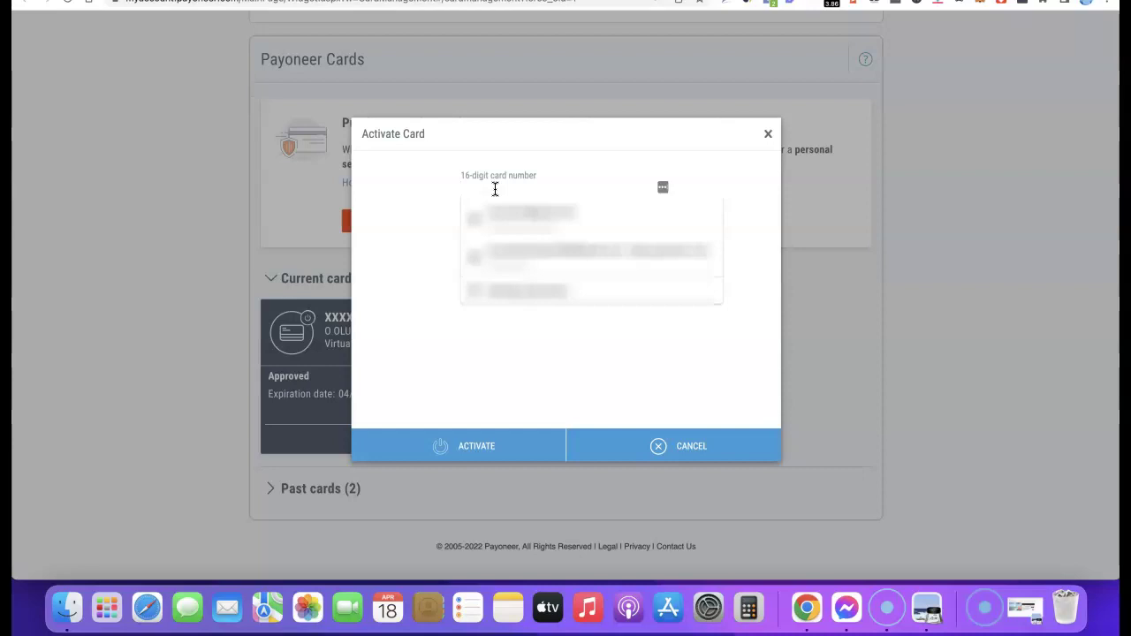
click(467, 252)
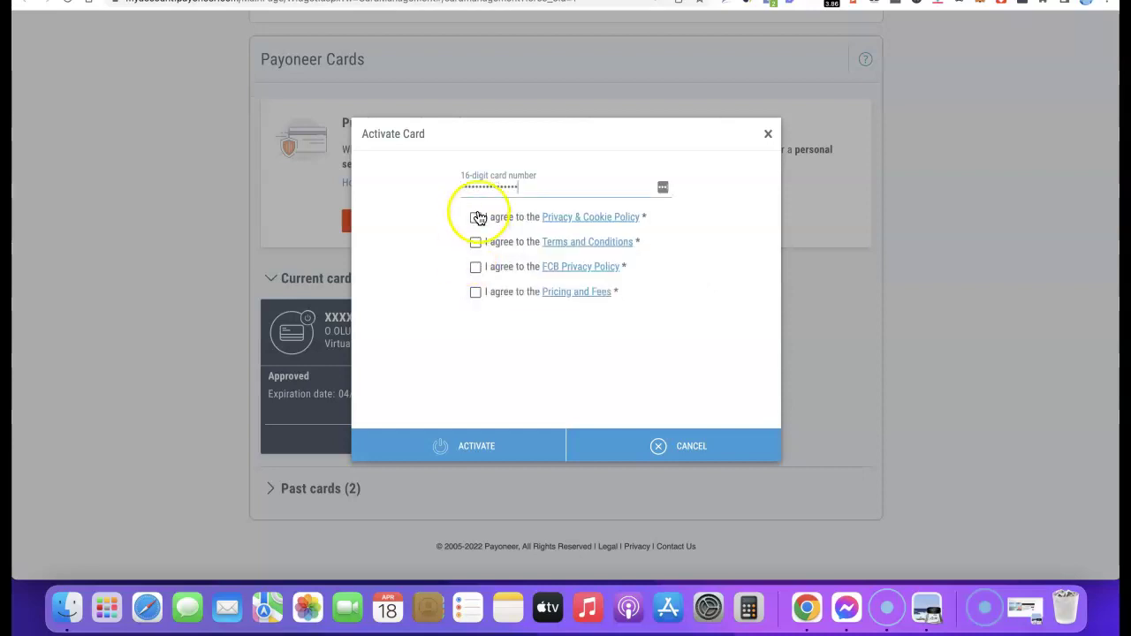
Agree to the Privacy & Cookie Policy, Terms and Conditions, FCB Privacy Policy, and Pricing and Fees, and activate the card.
click(475, 218)
click(475, 242)
click(475, 266)
click(475, 292)
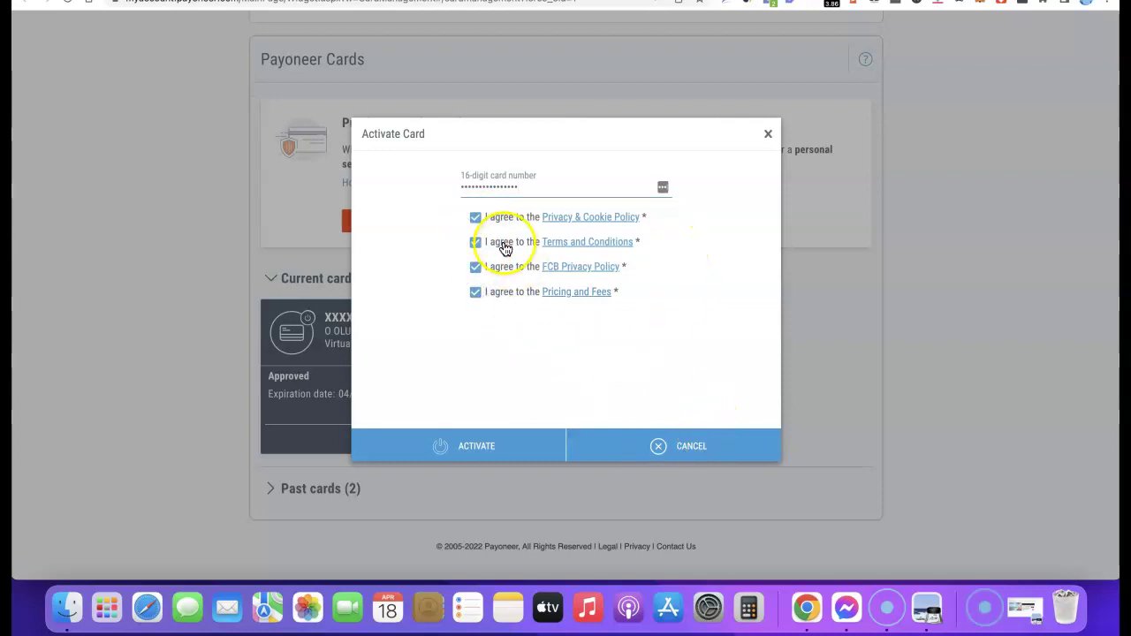
click(469, 445)
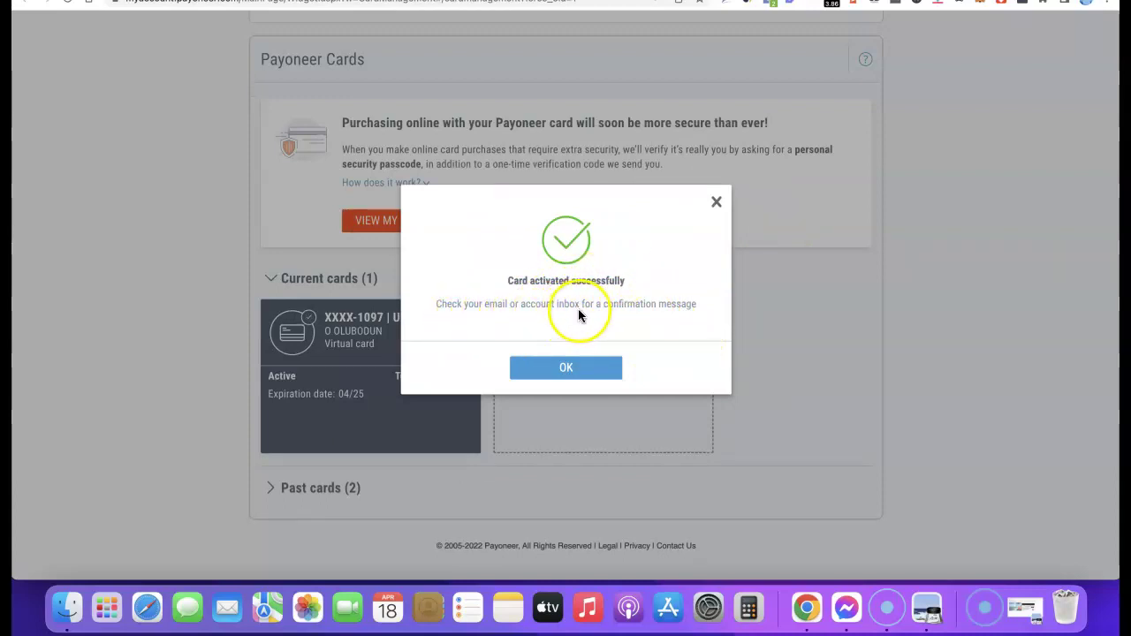
click(560, 370)
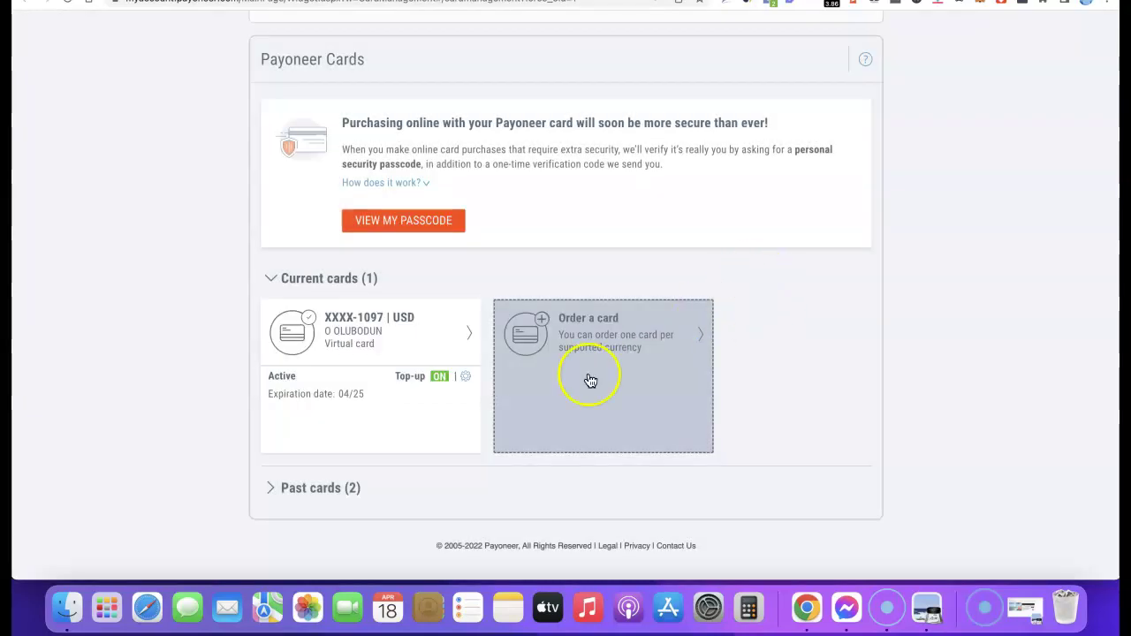
Review the virtual card under Current cards and check the account balances on the Payoneer Home page.
scroll(357, 375, up, 3)
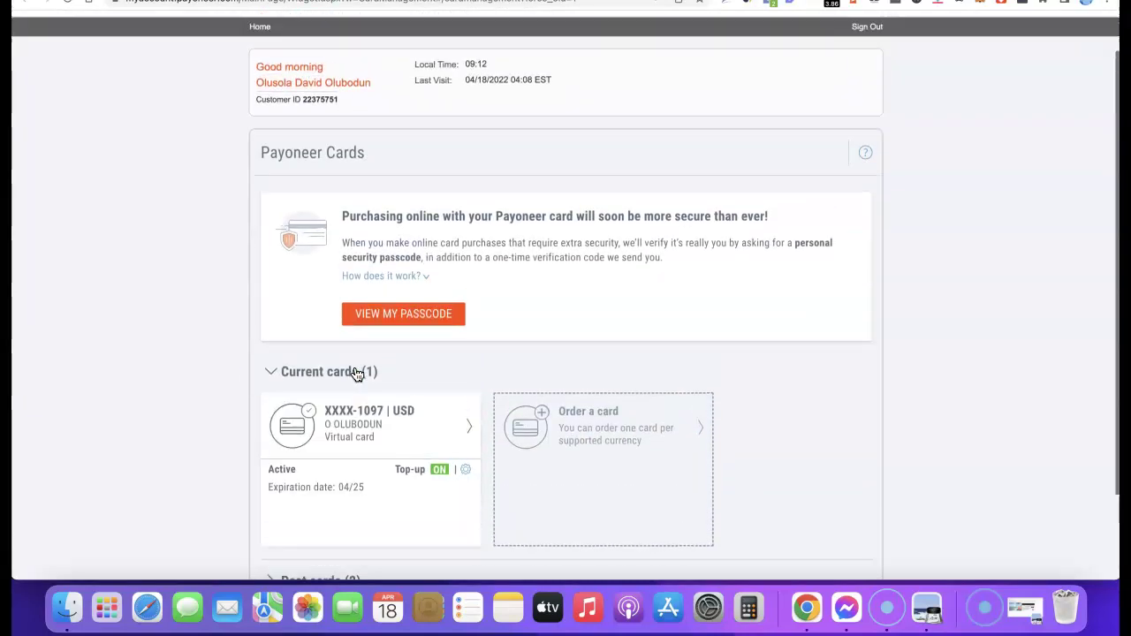
scroll(539, 315, down, 3)
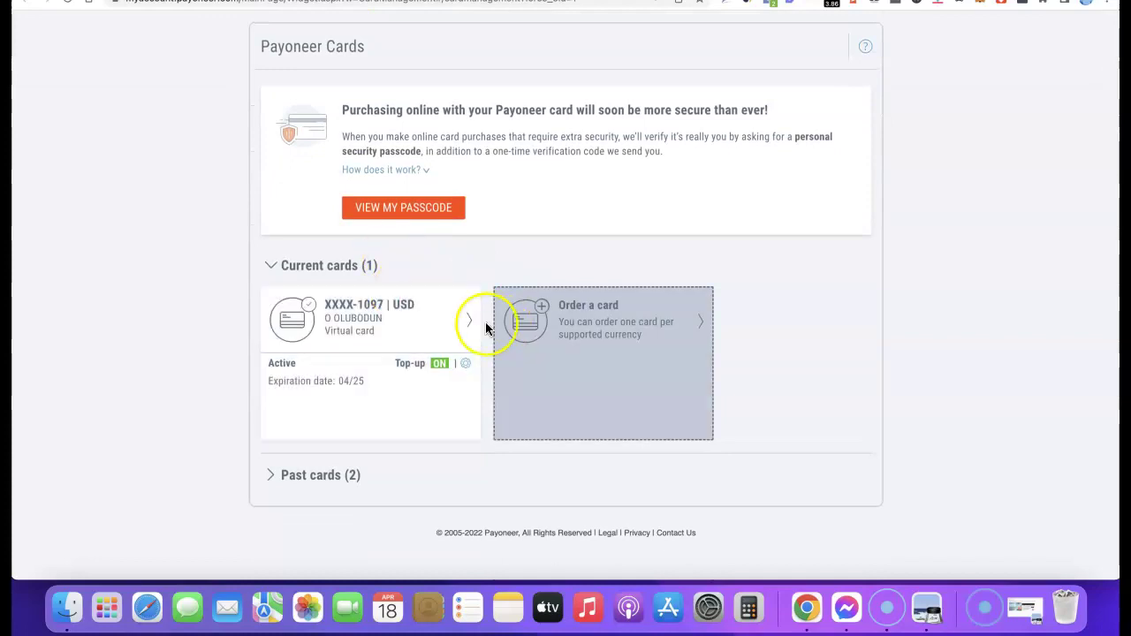
scroll(485, 322, up, 3)
key(super+bracketleft)
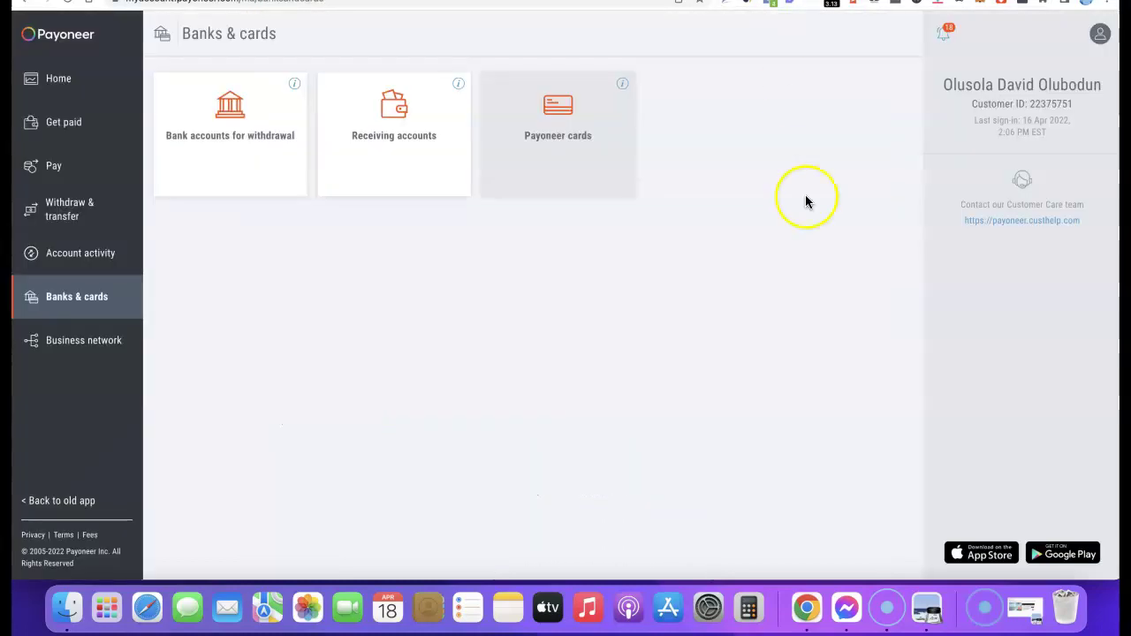
click(37, 82)
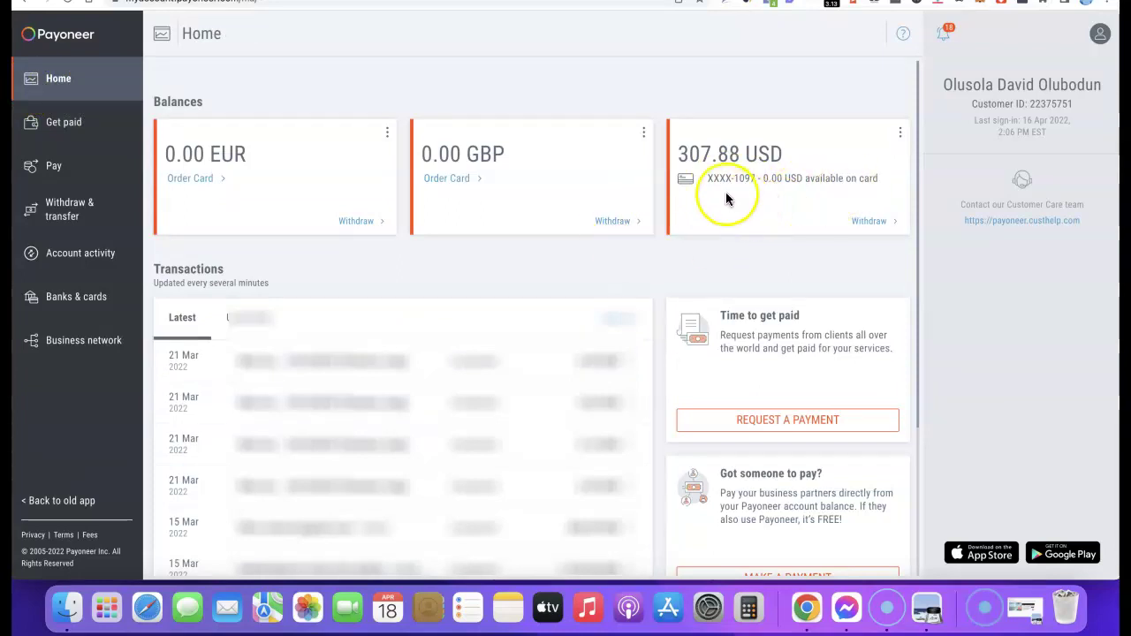
scroll(657, 197, down, 1)
scroll(458, 227, up, 1)
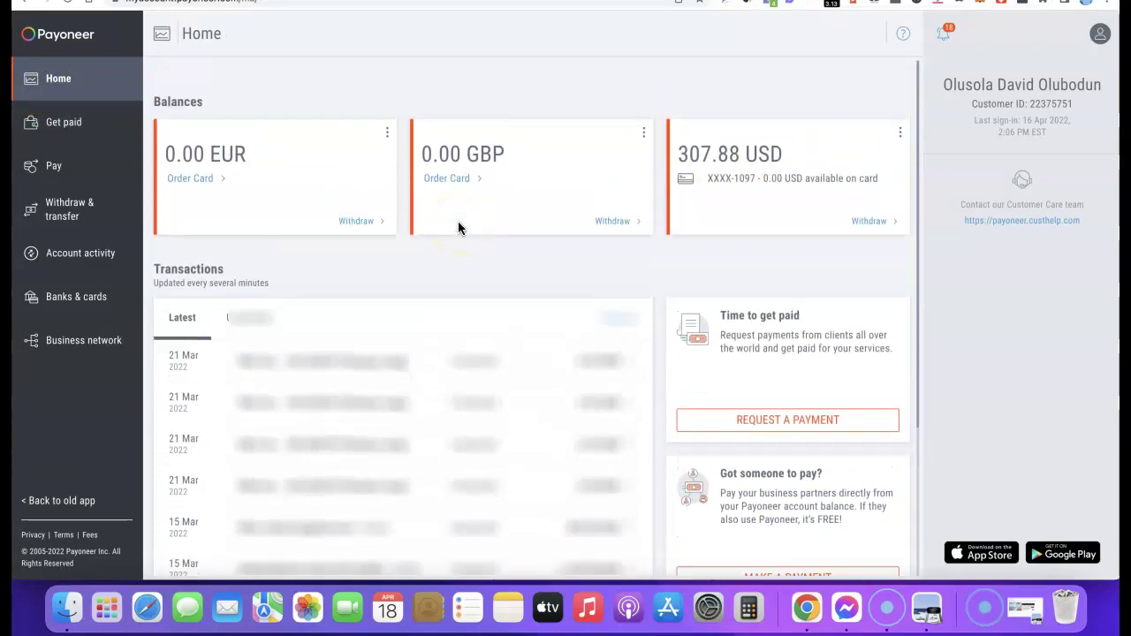